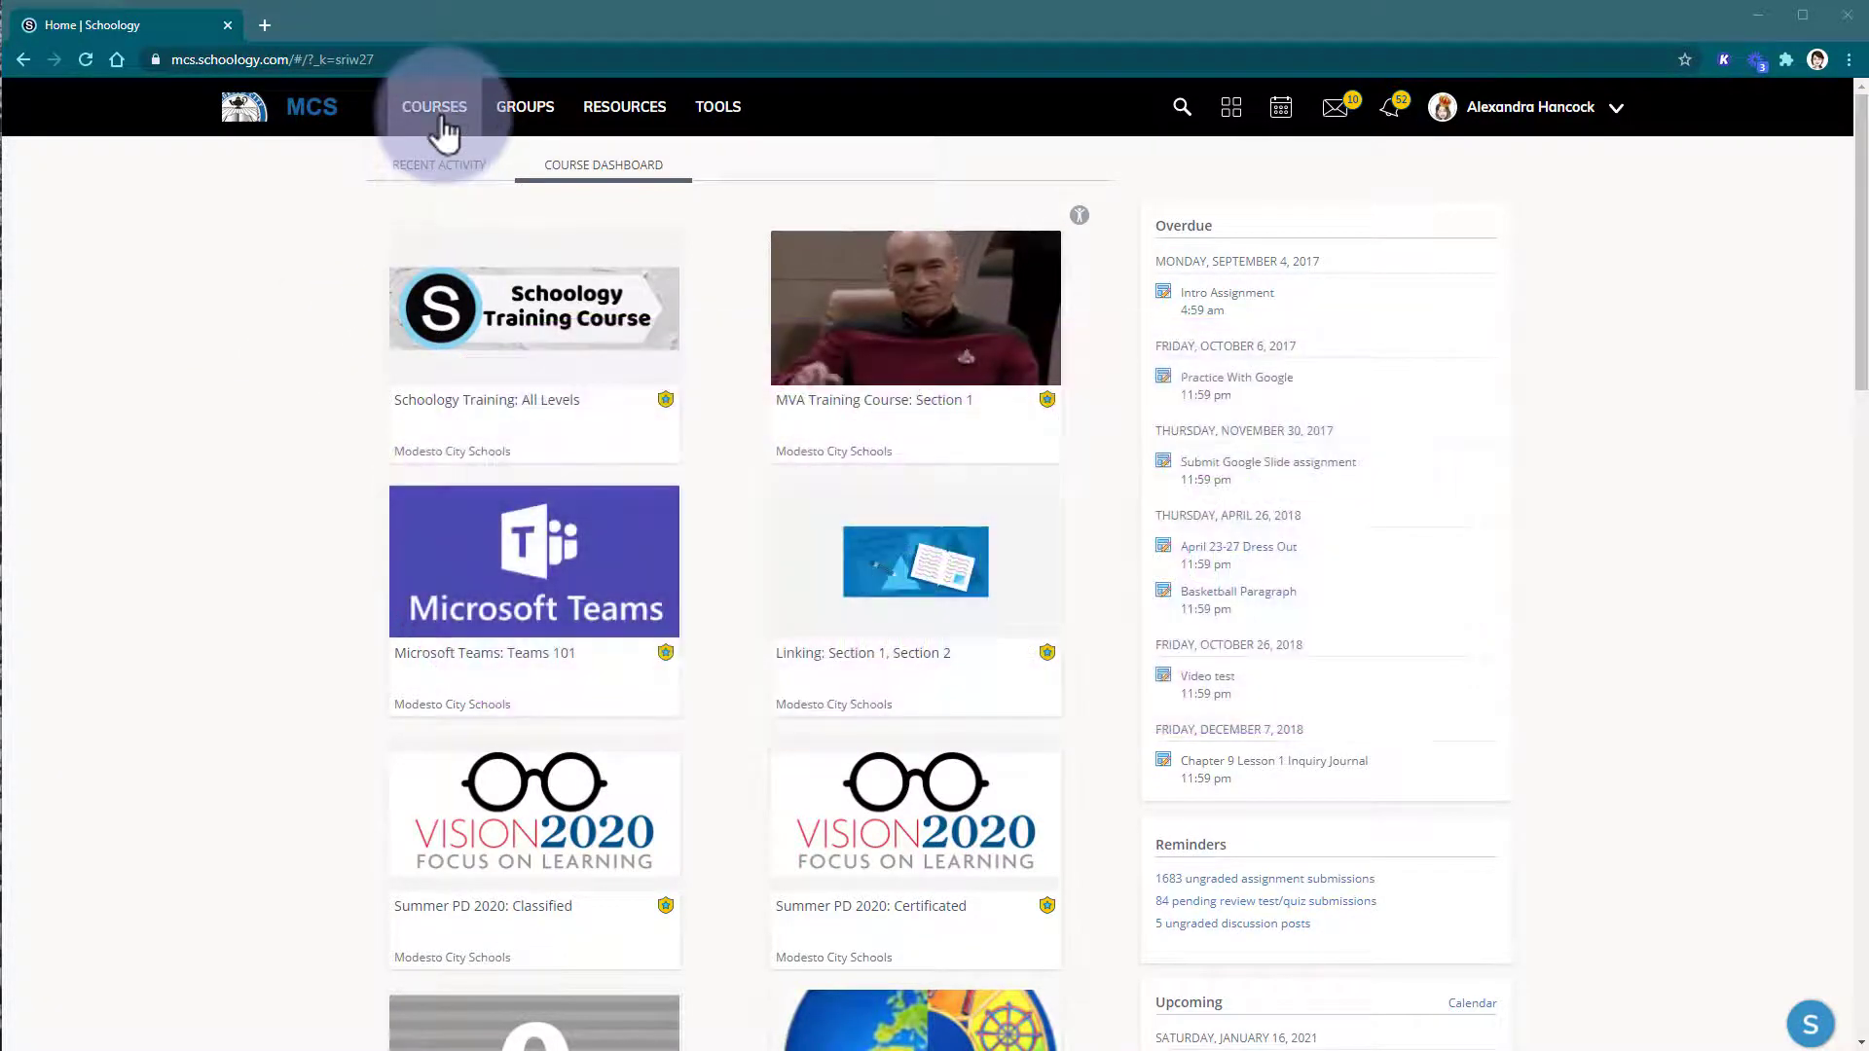
Step: Open the Teams Meeting app in the Schoology Training: All Levels course and sign in to Microsoft Teams
click(440, 112)
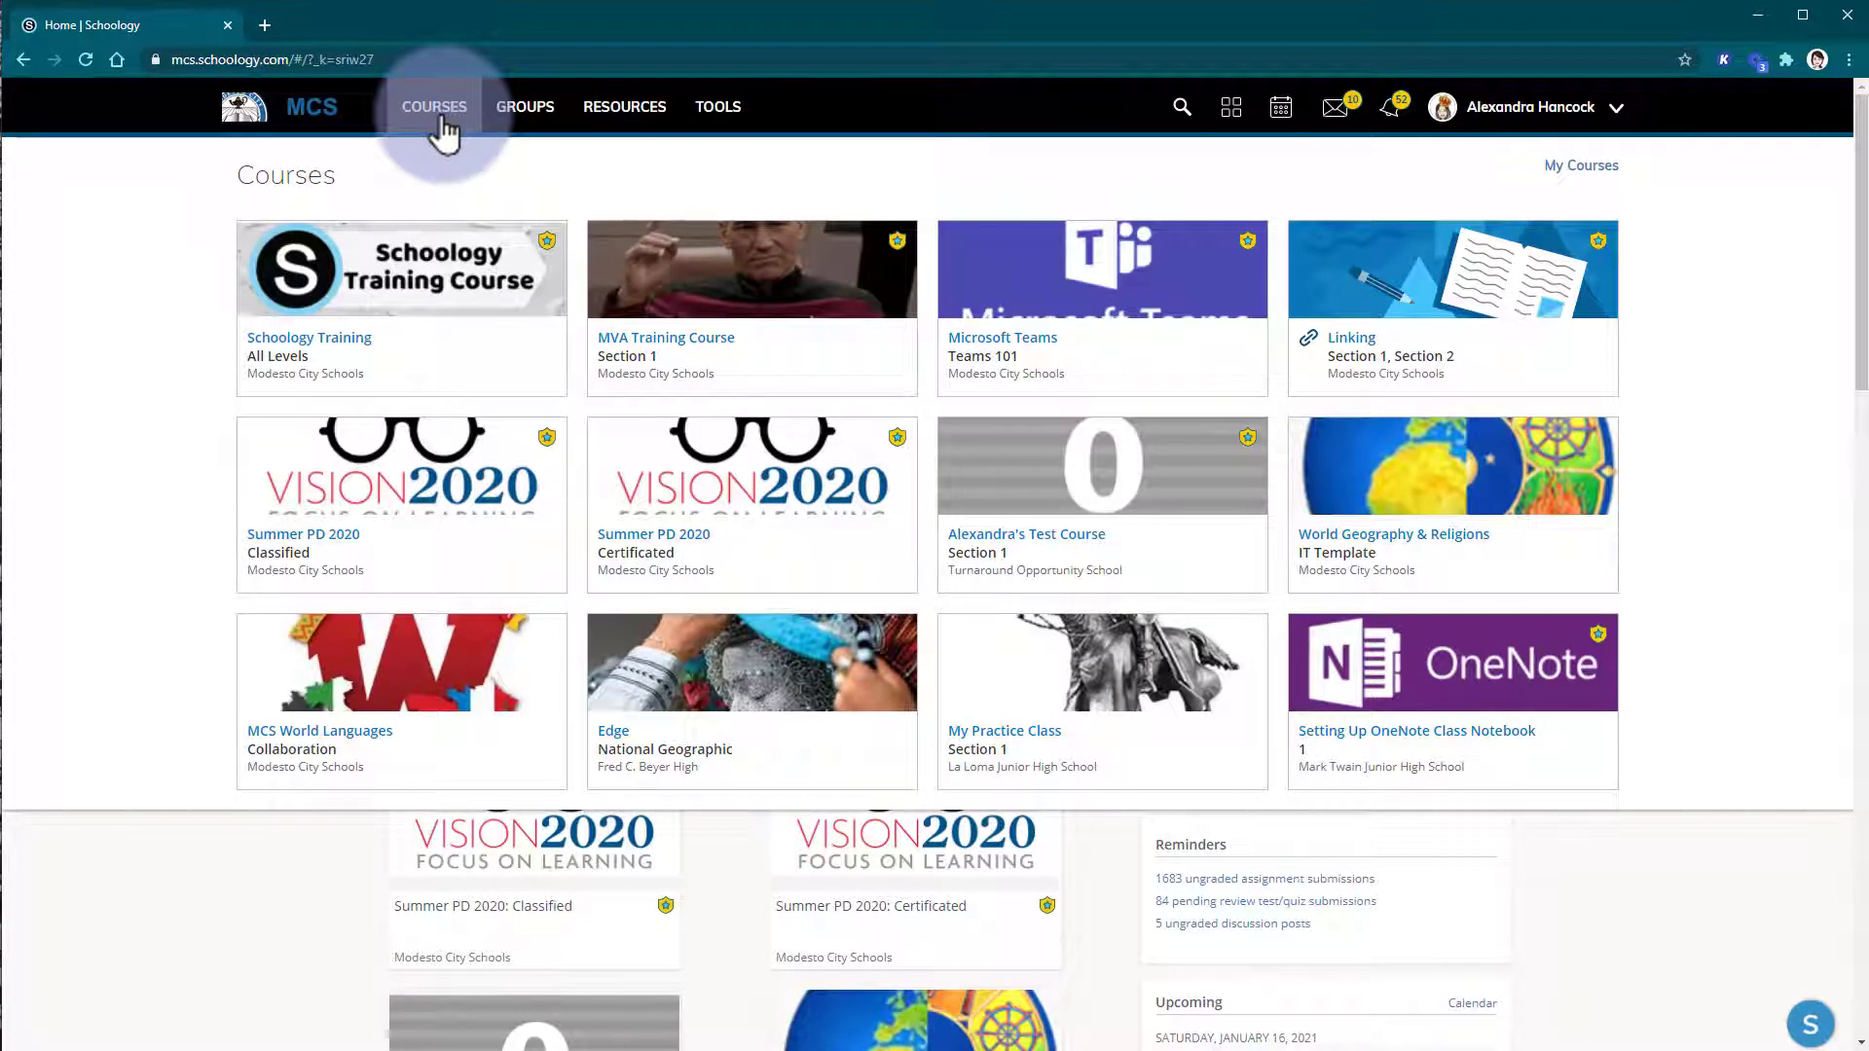
click(412, 271)
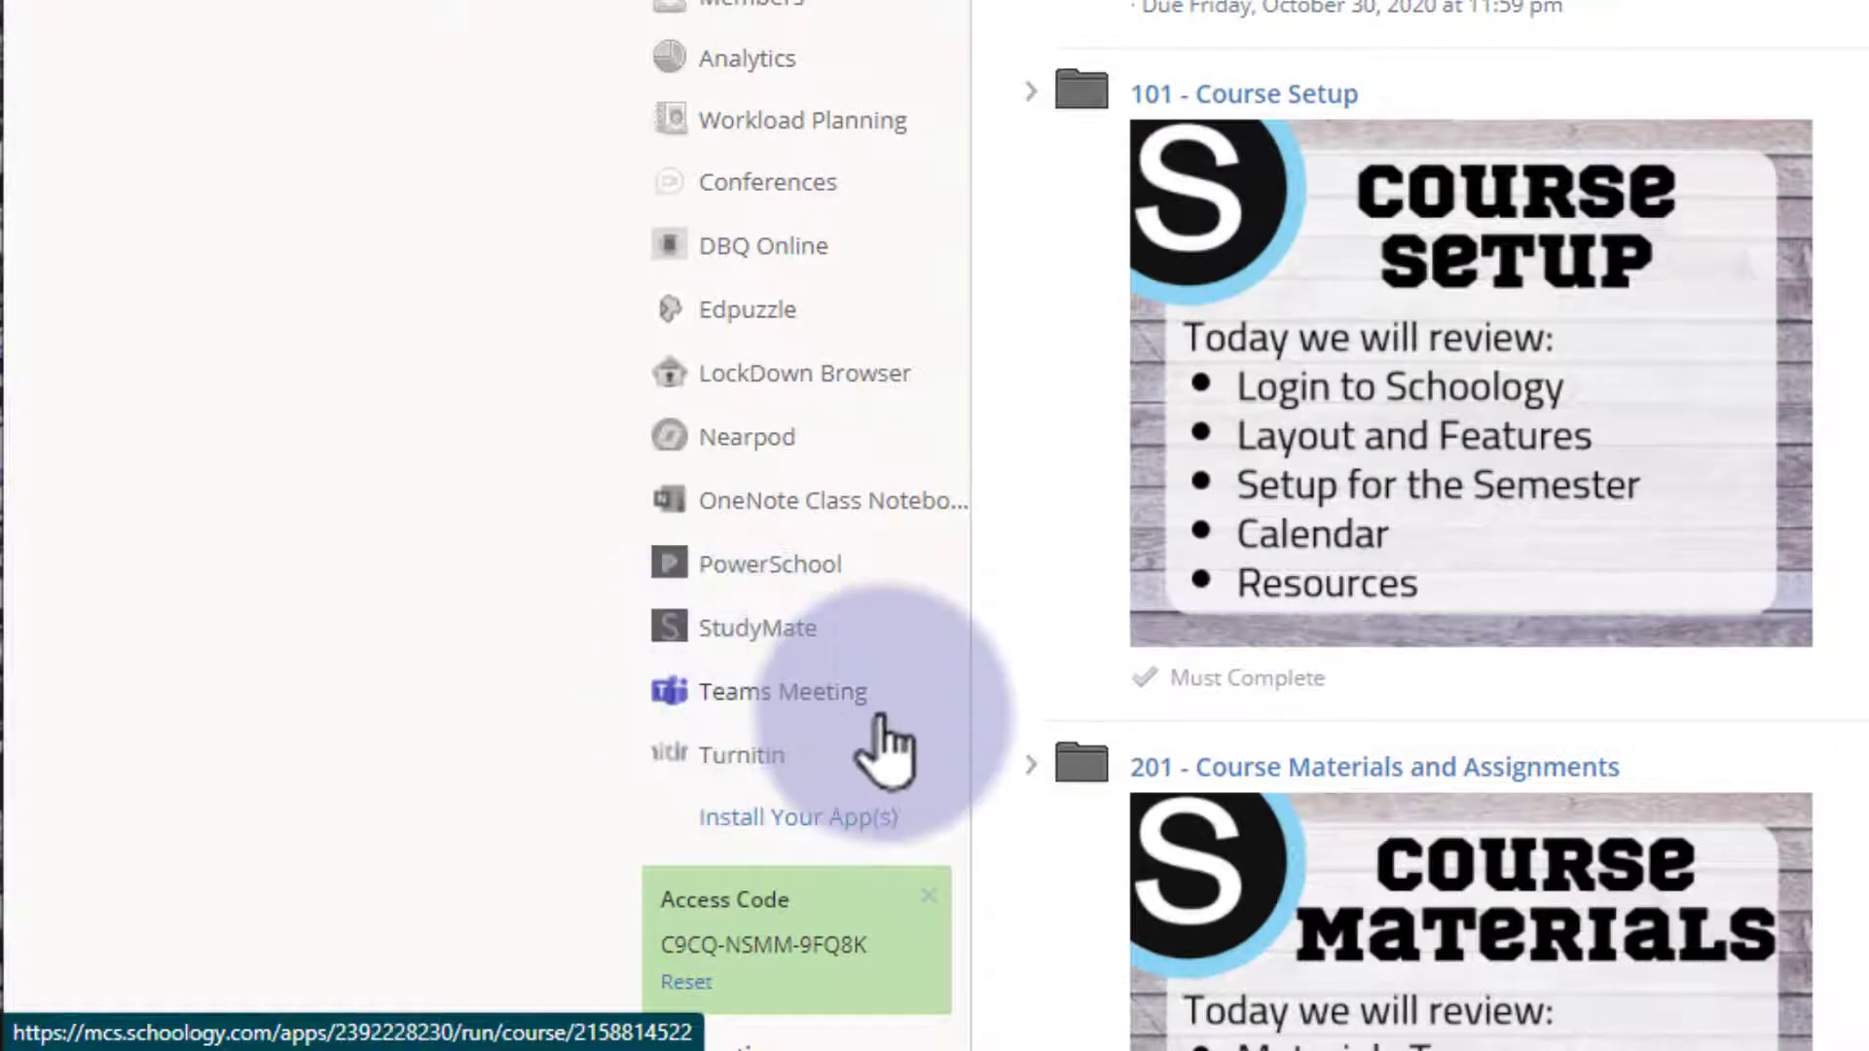
click(815, 701)
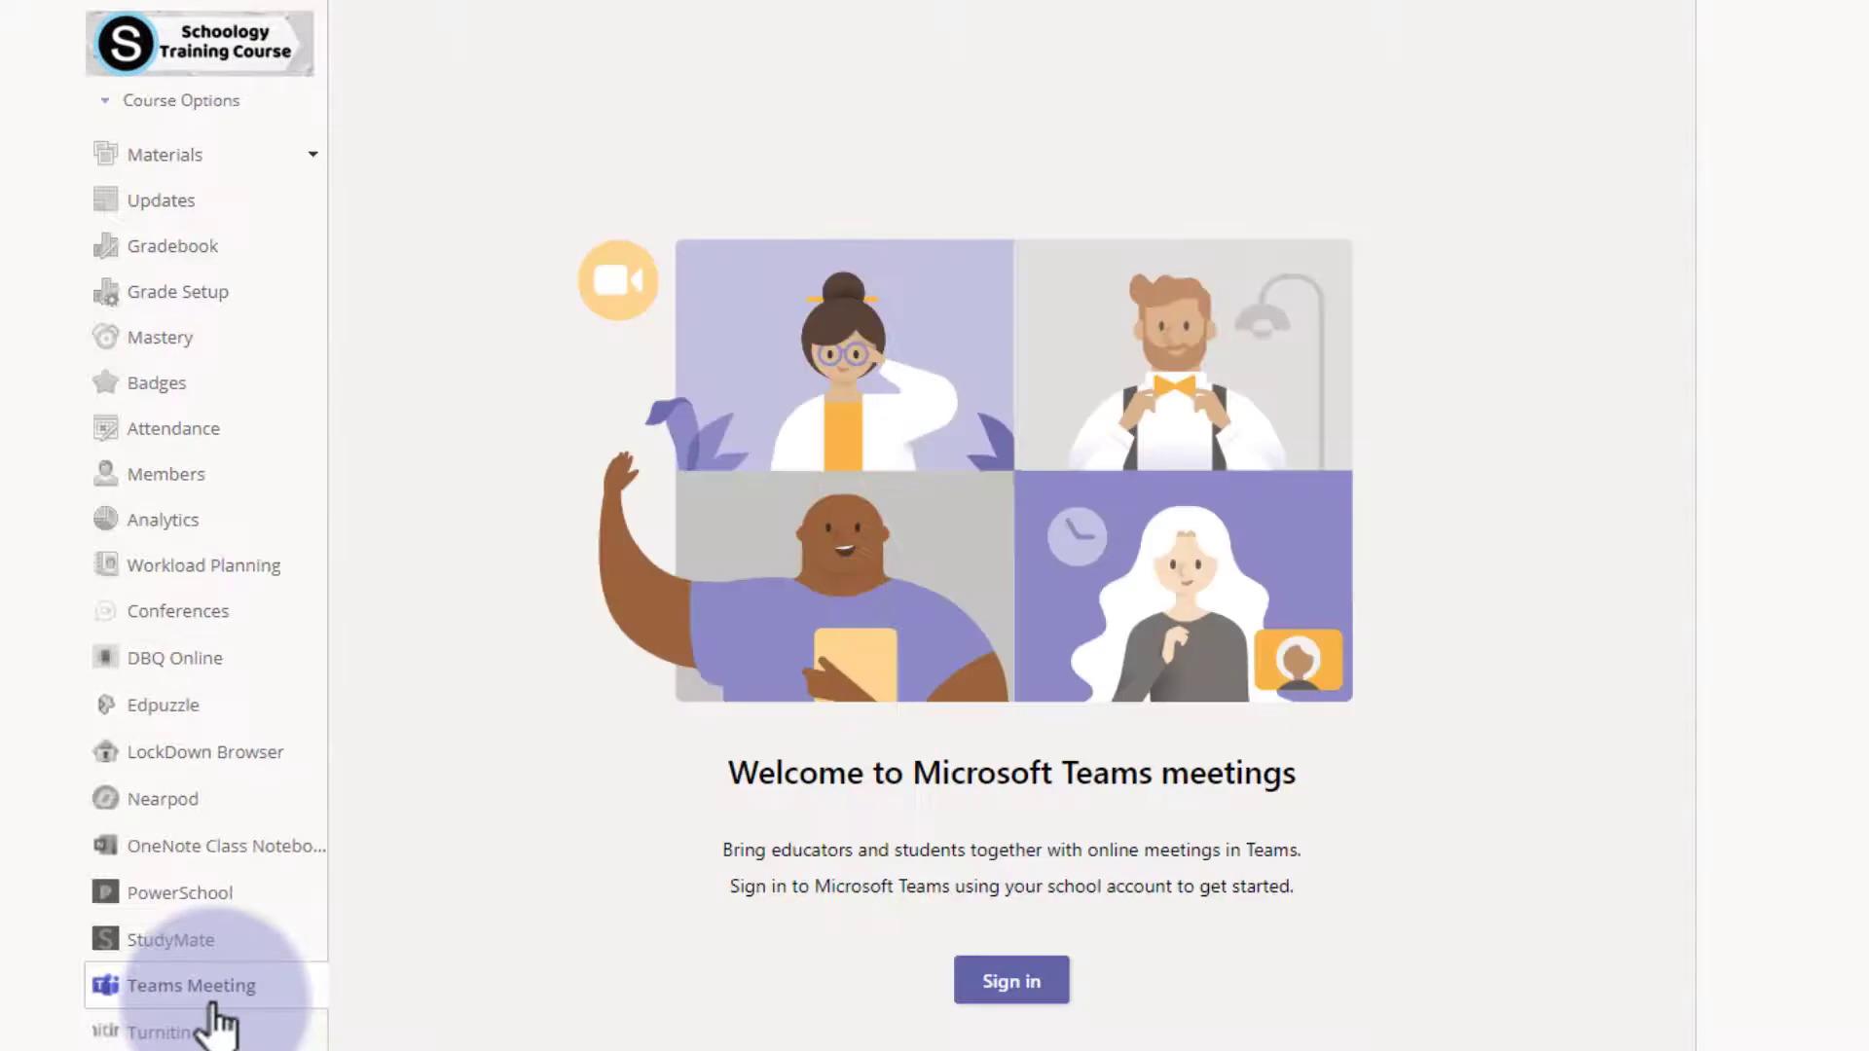
click(1008, 984)
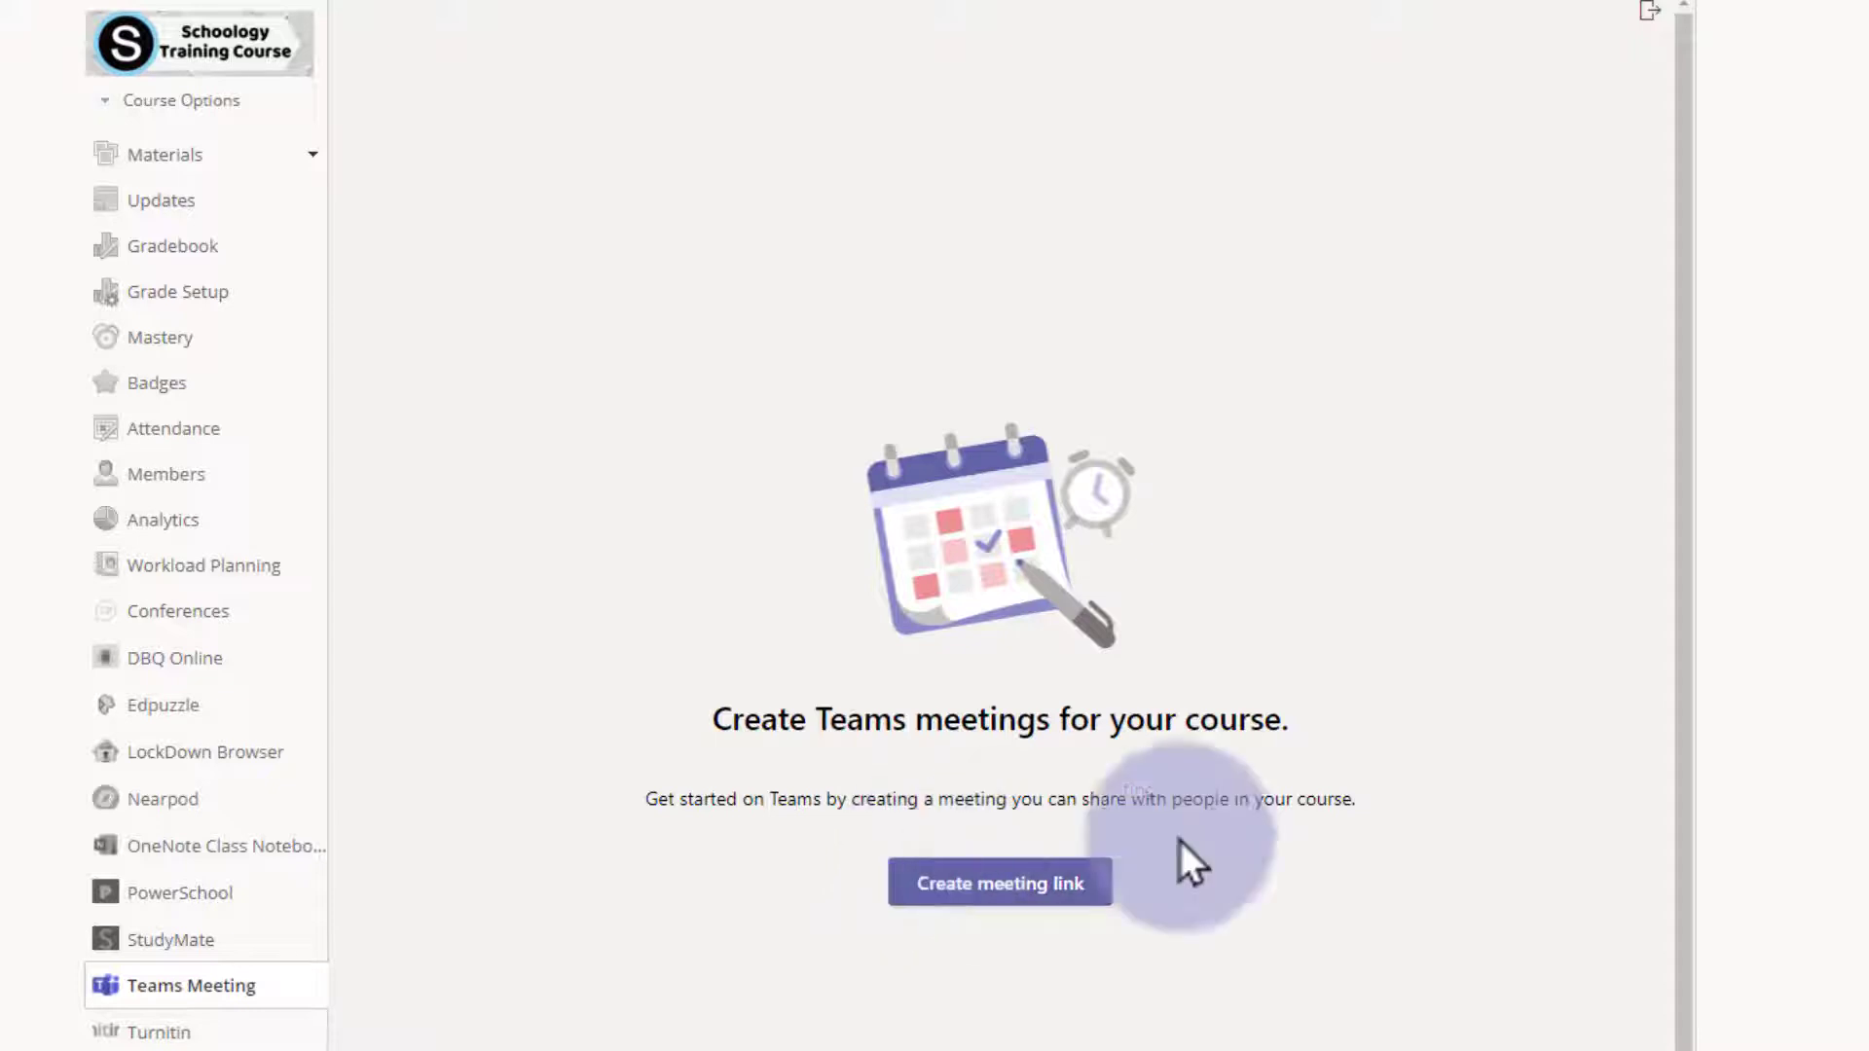
Step: Create a Teams meeting link for the course with the title Open House
click(953, 897)
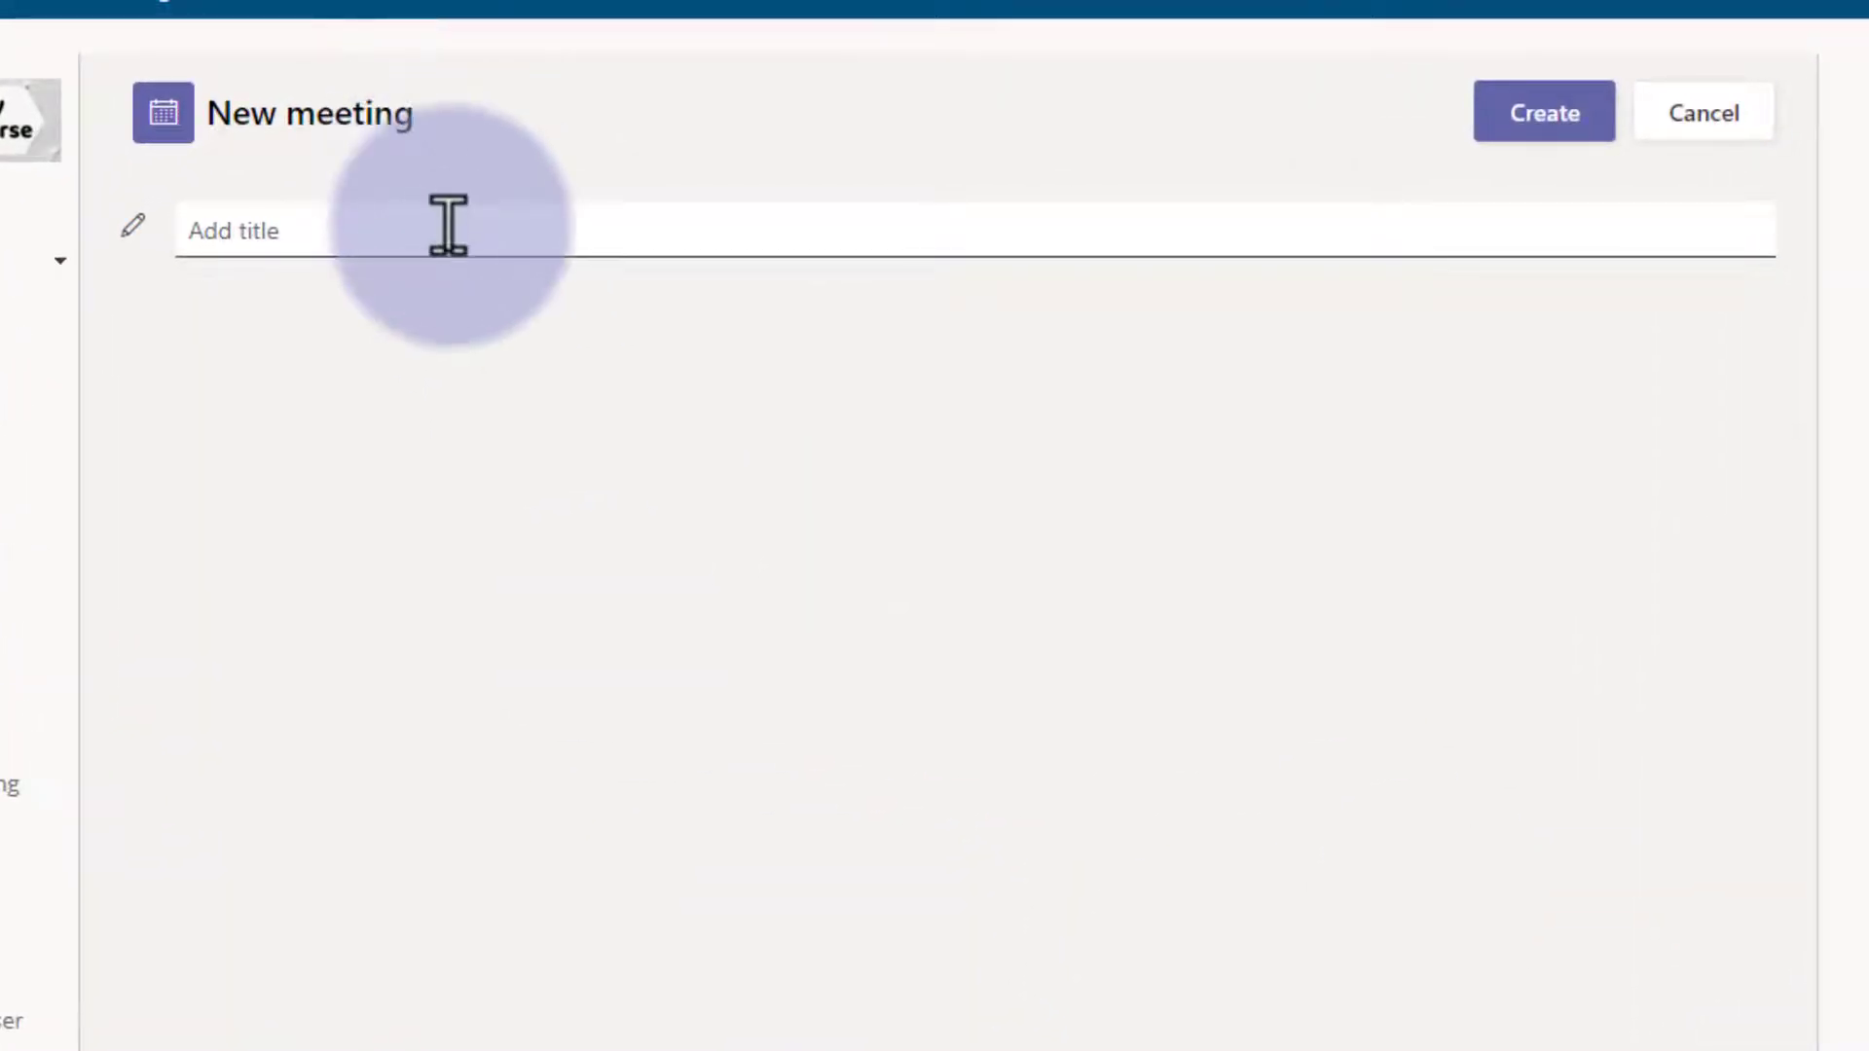
click(511, 184)
text(Open House)
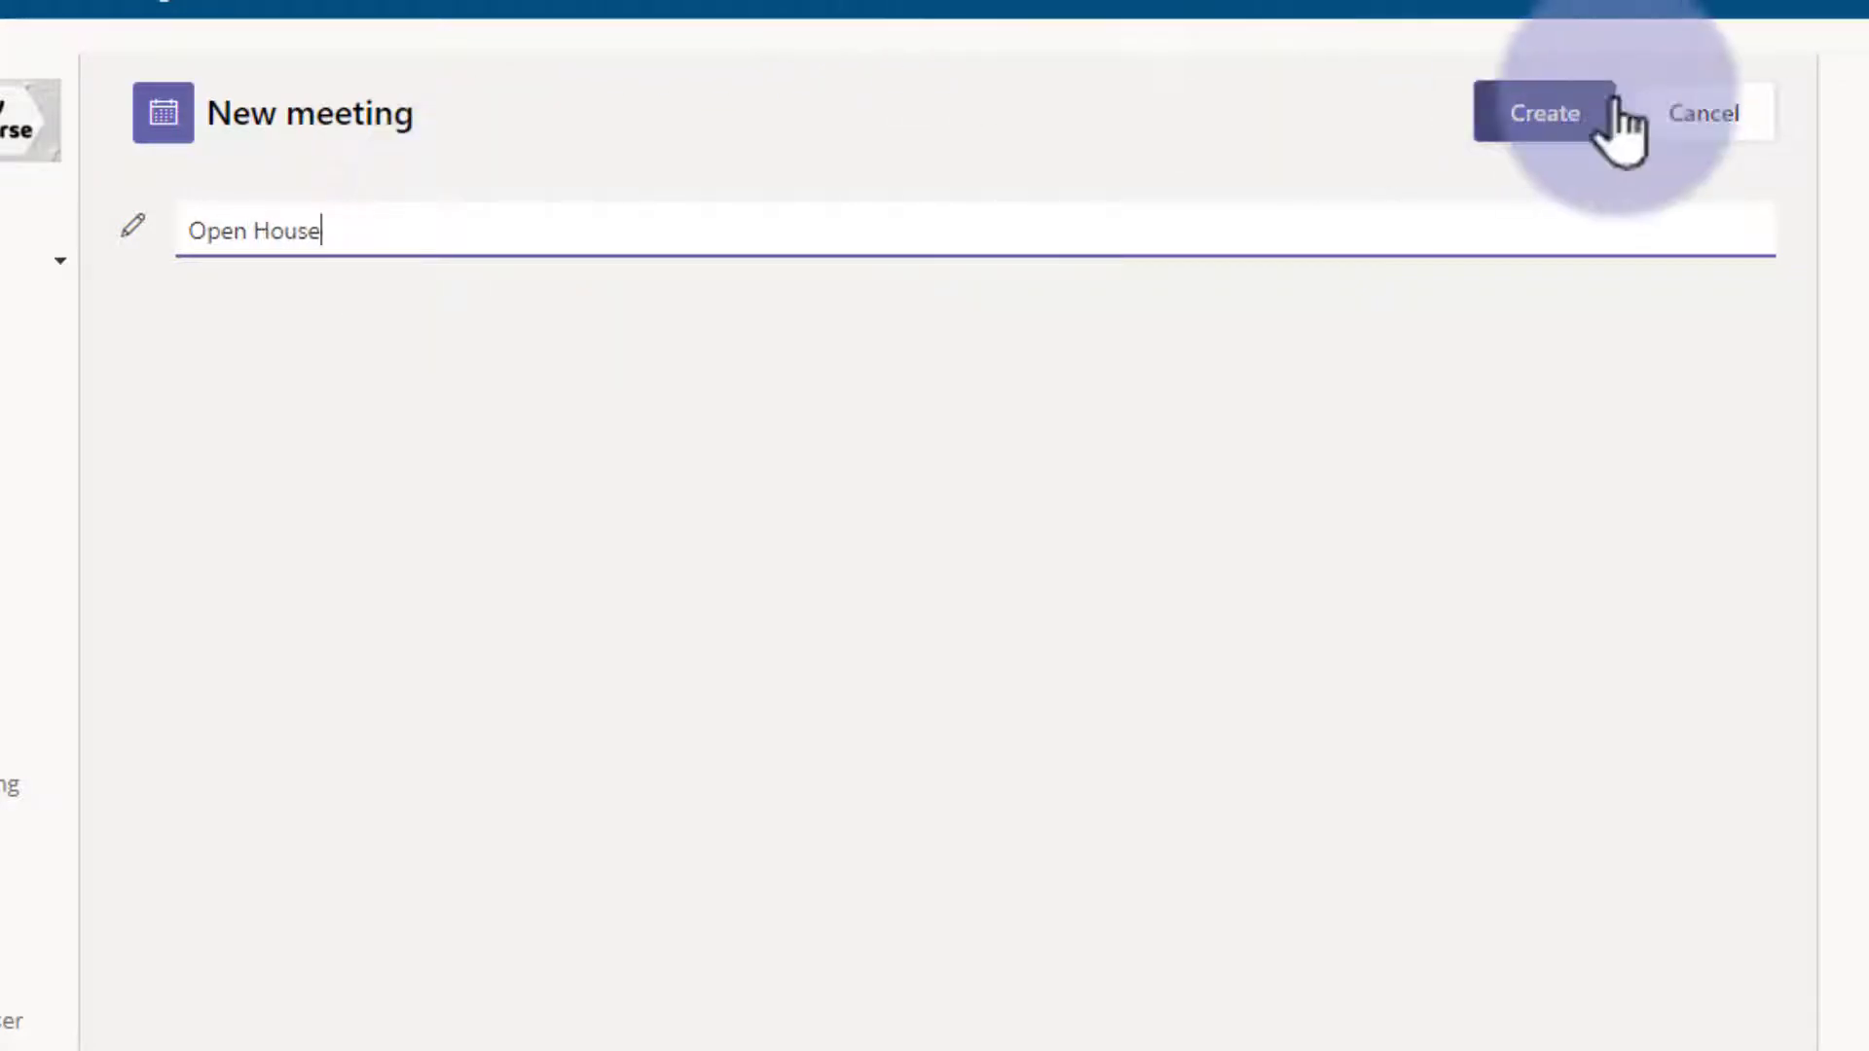
click(1511, 112)
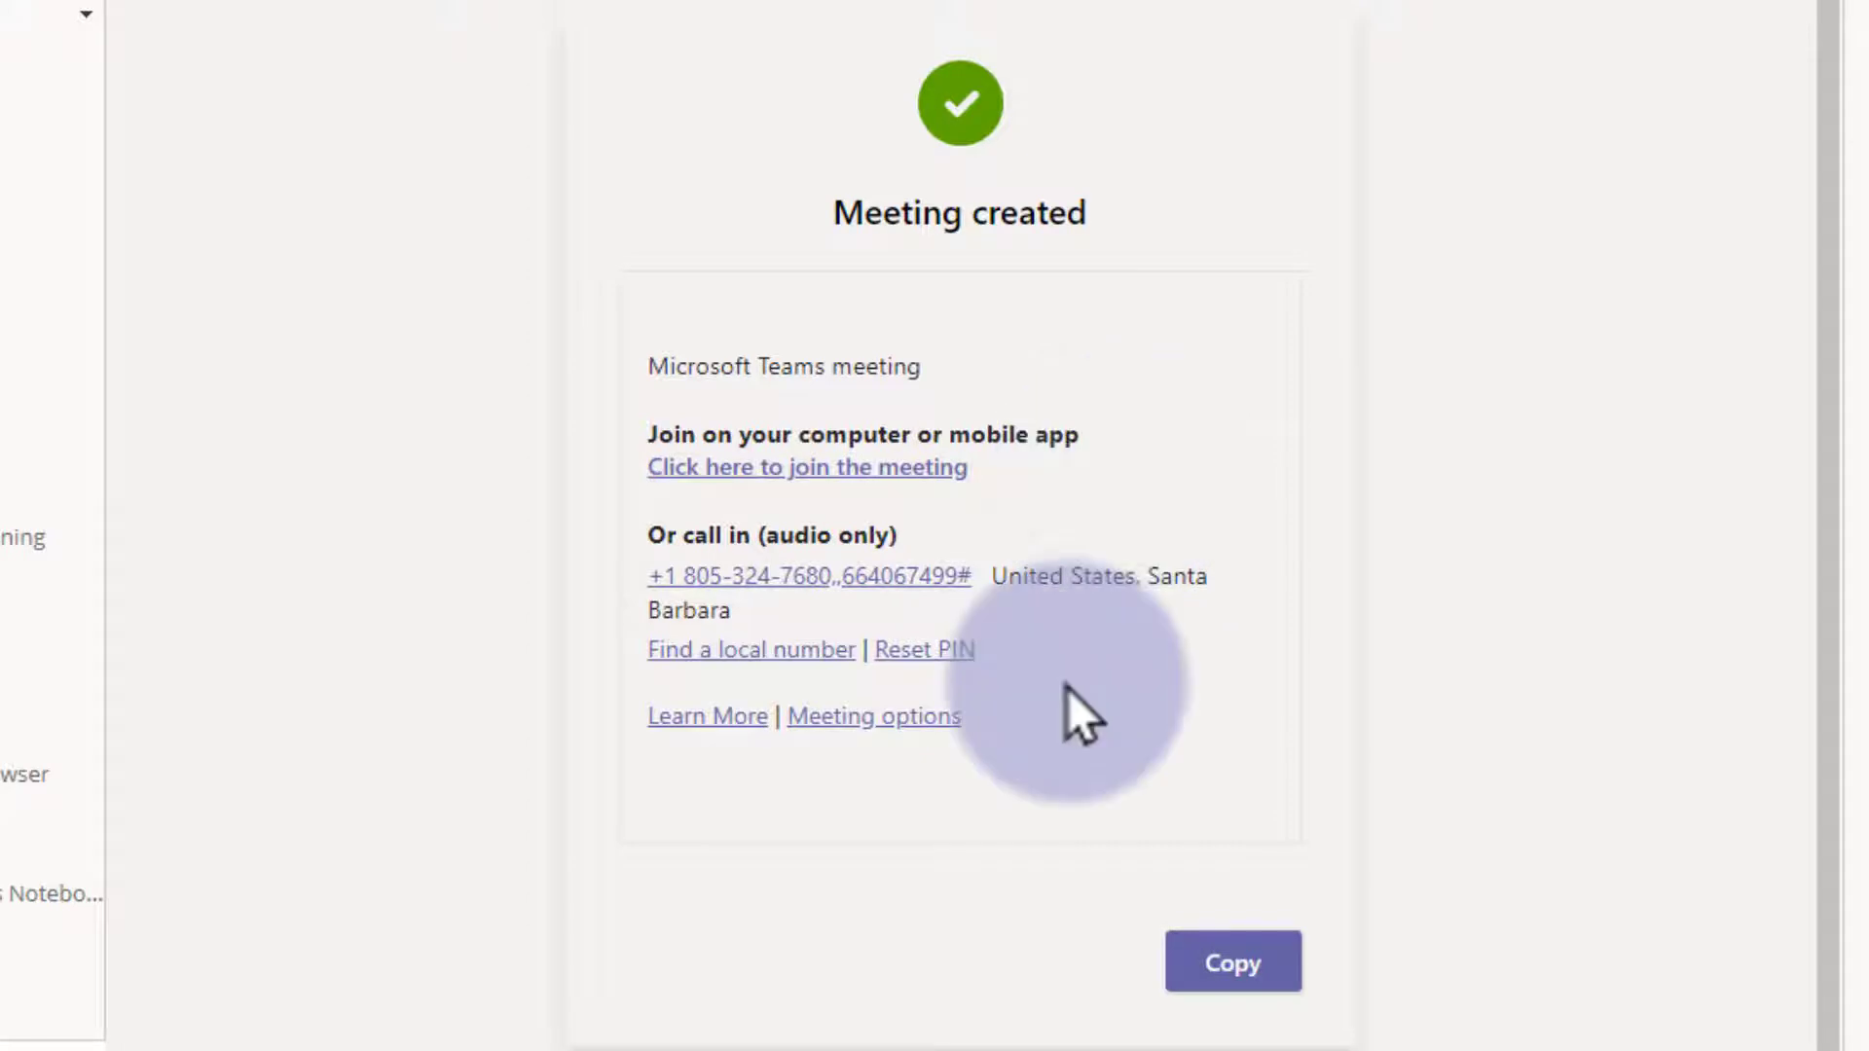
Step: Open the new meeting's options, let Everyone bypass the lobby and set who can present to Only me
click(852, 716)
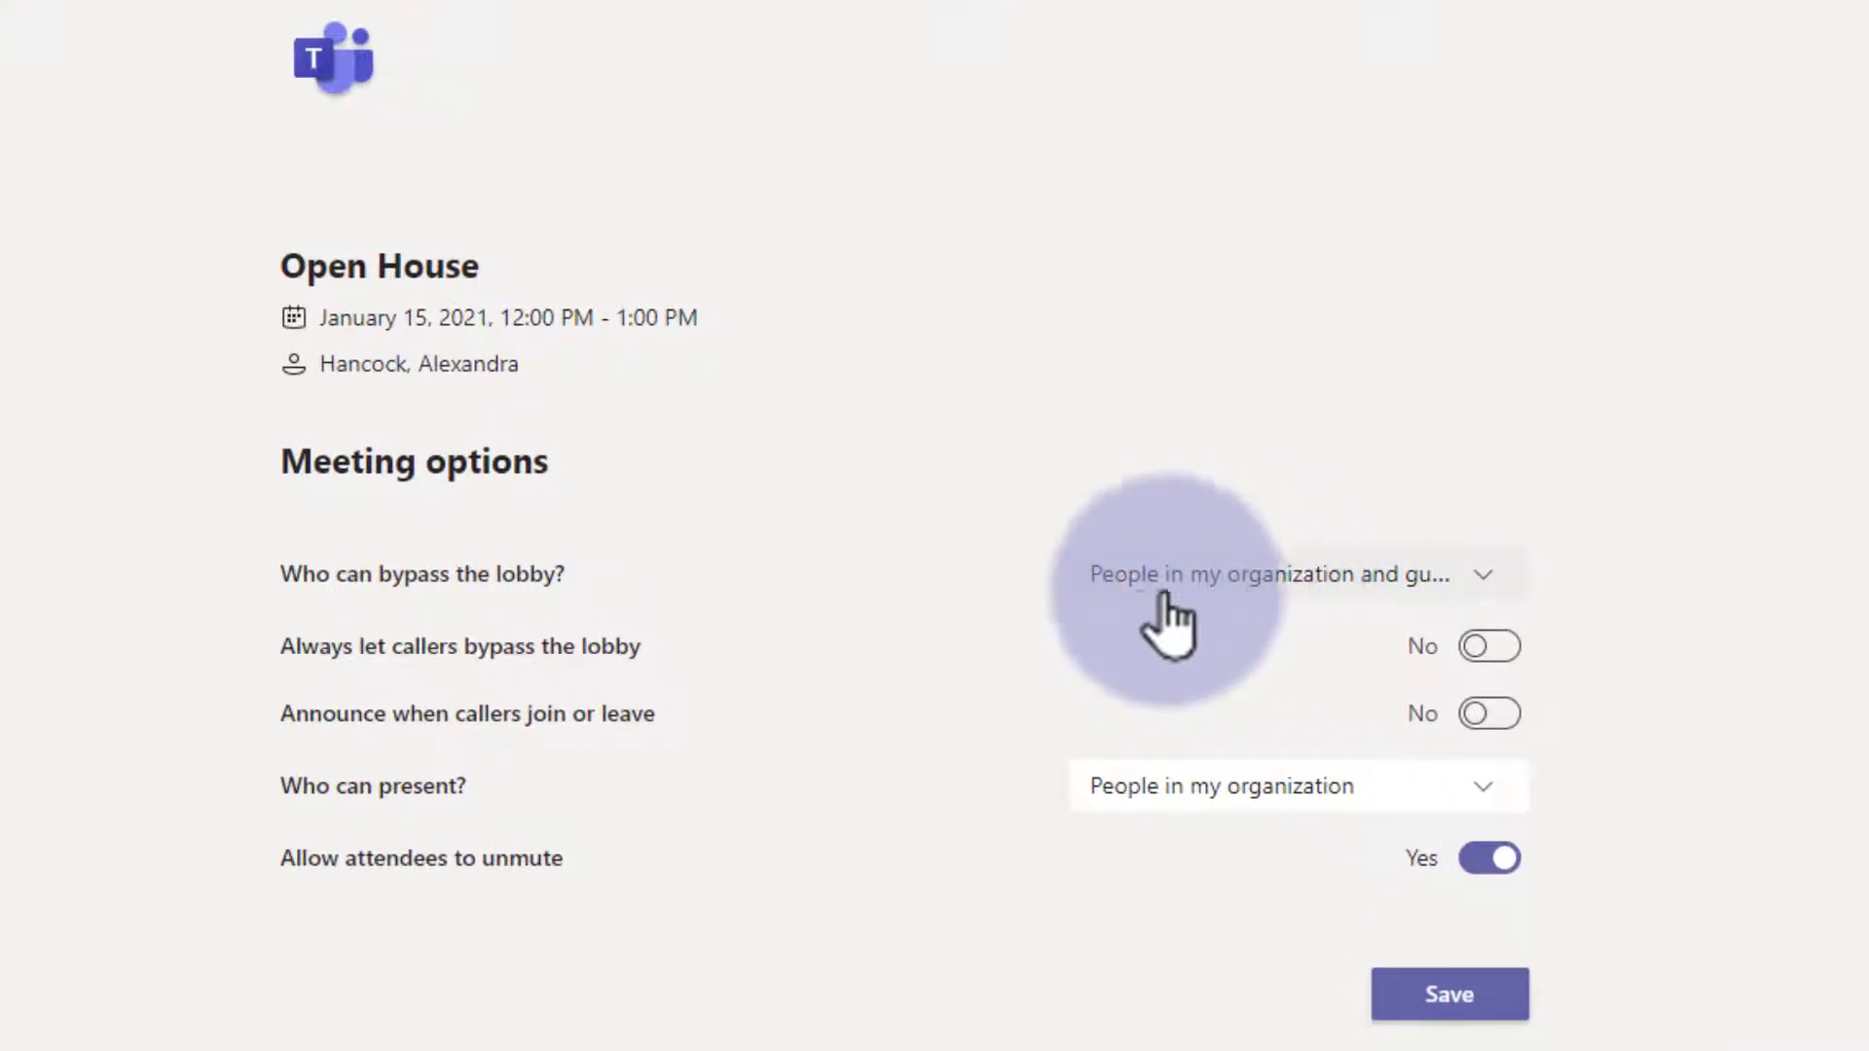
click(1137, 598)
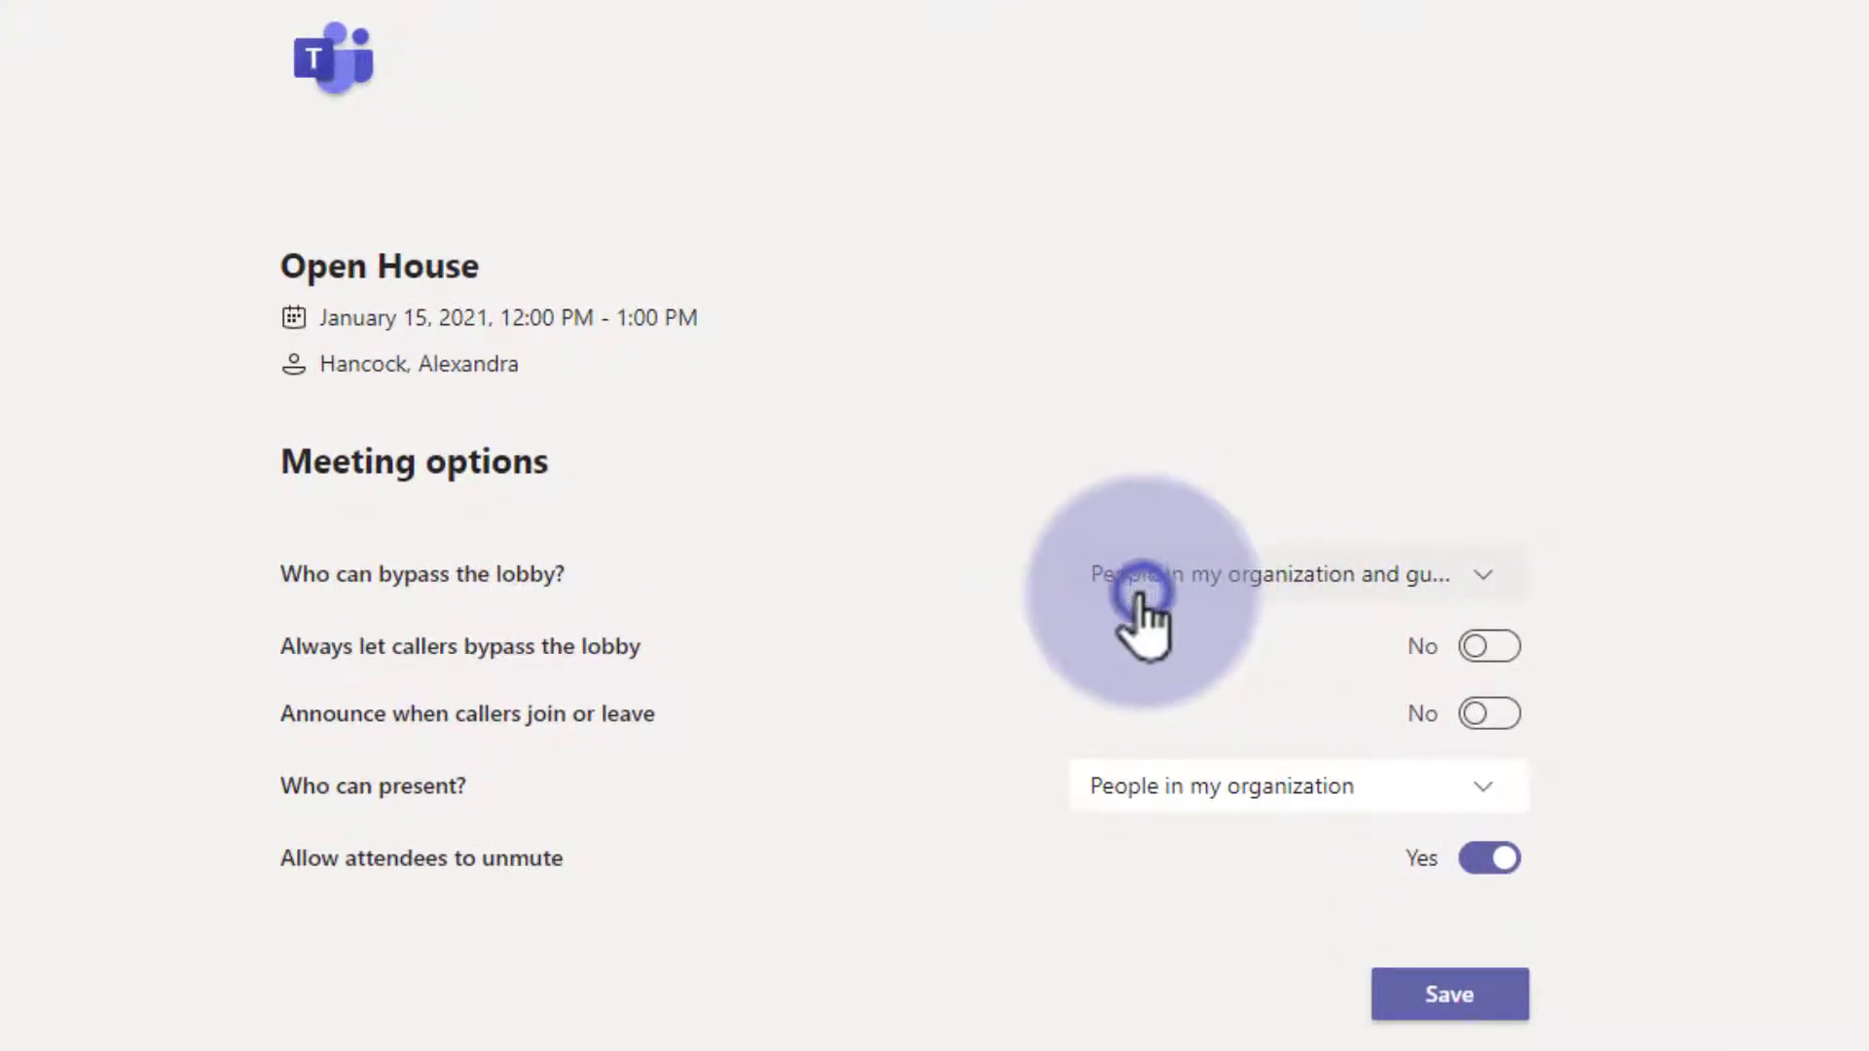
click(1114, 806)
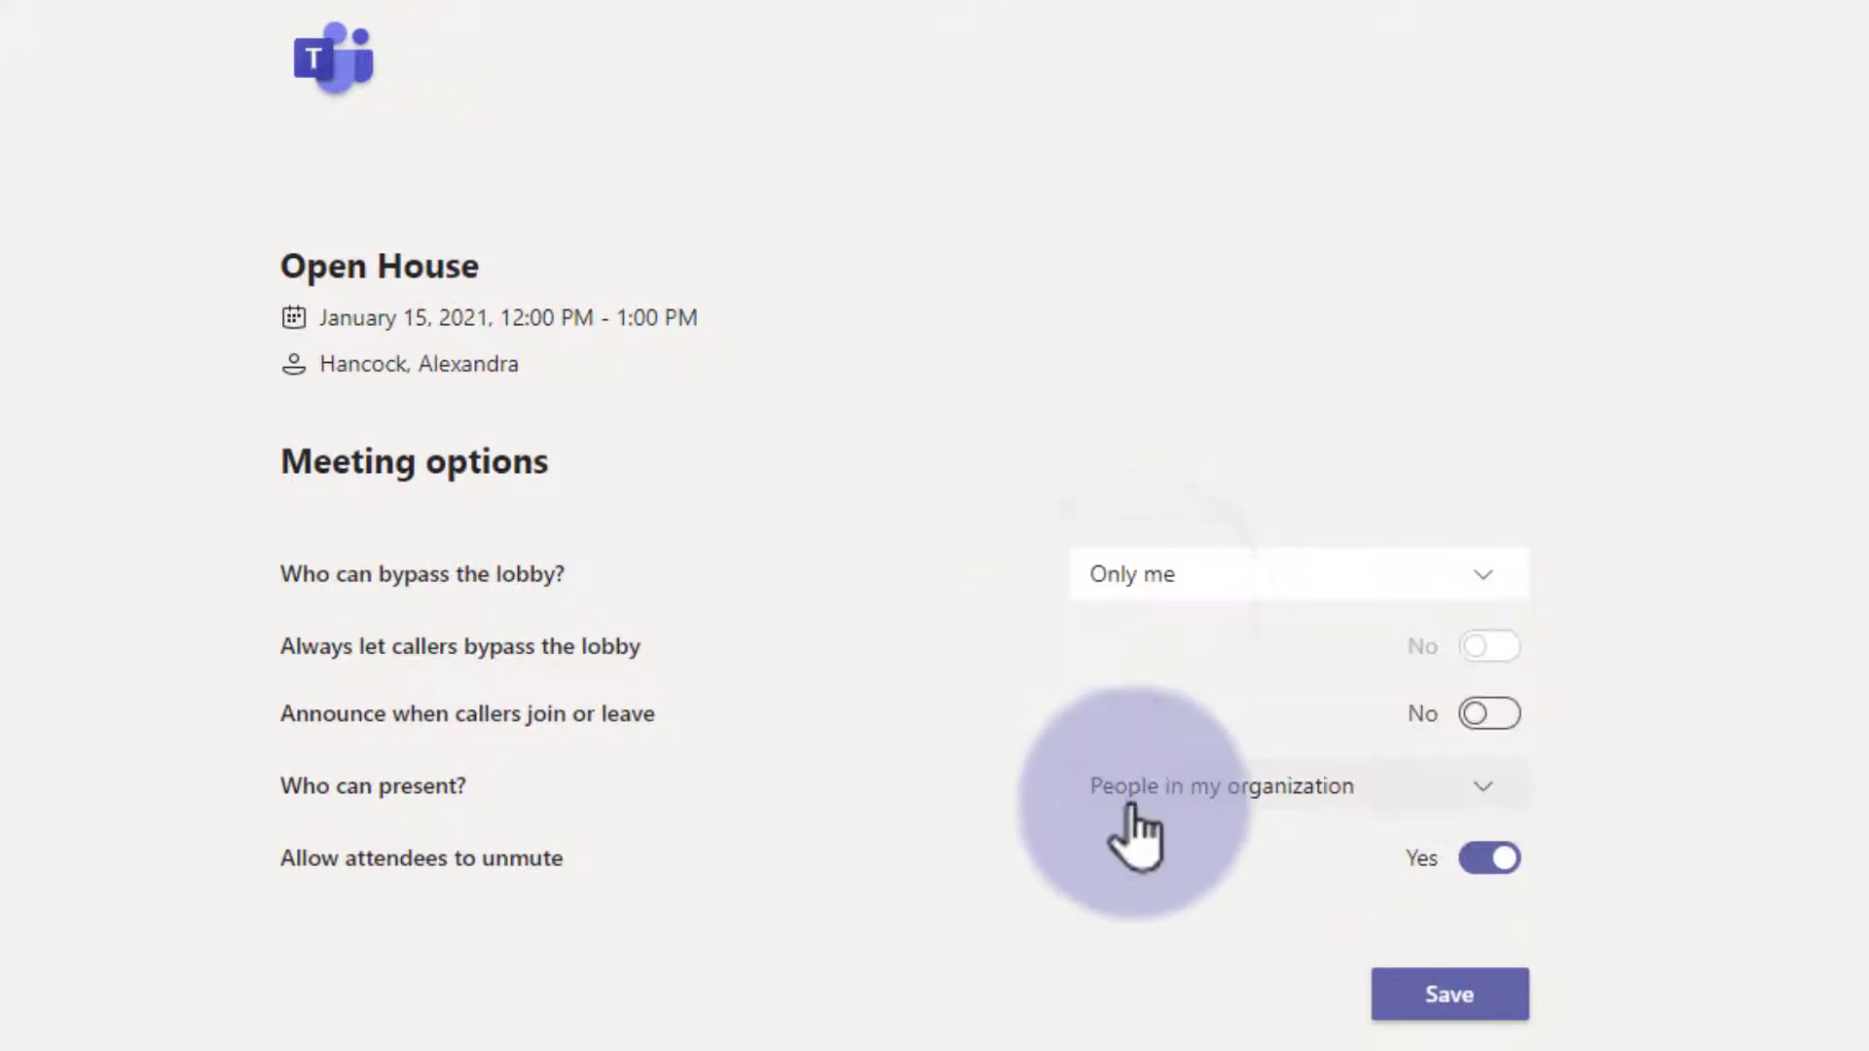
click(1222, 598)
click(1223, 639)
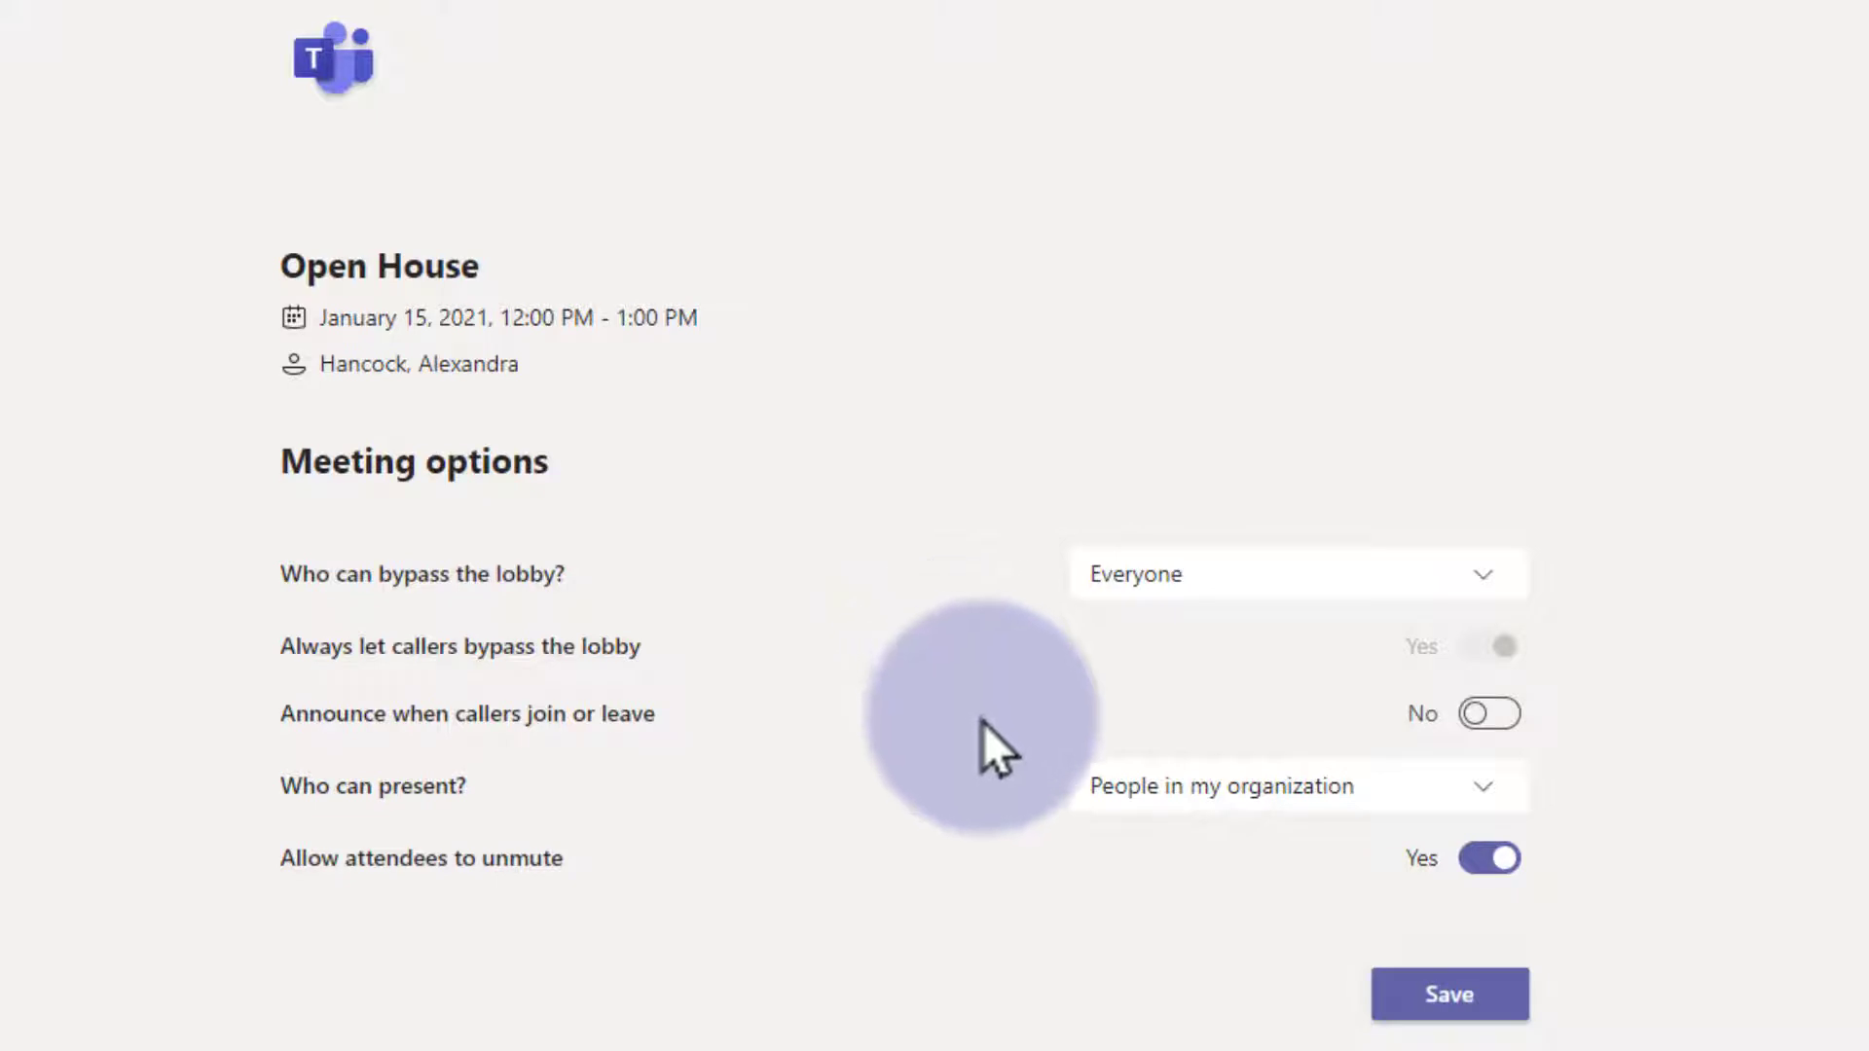
click(1119, 817)
click(1139, 985)
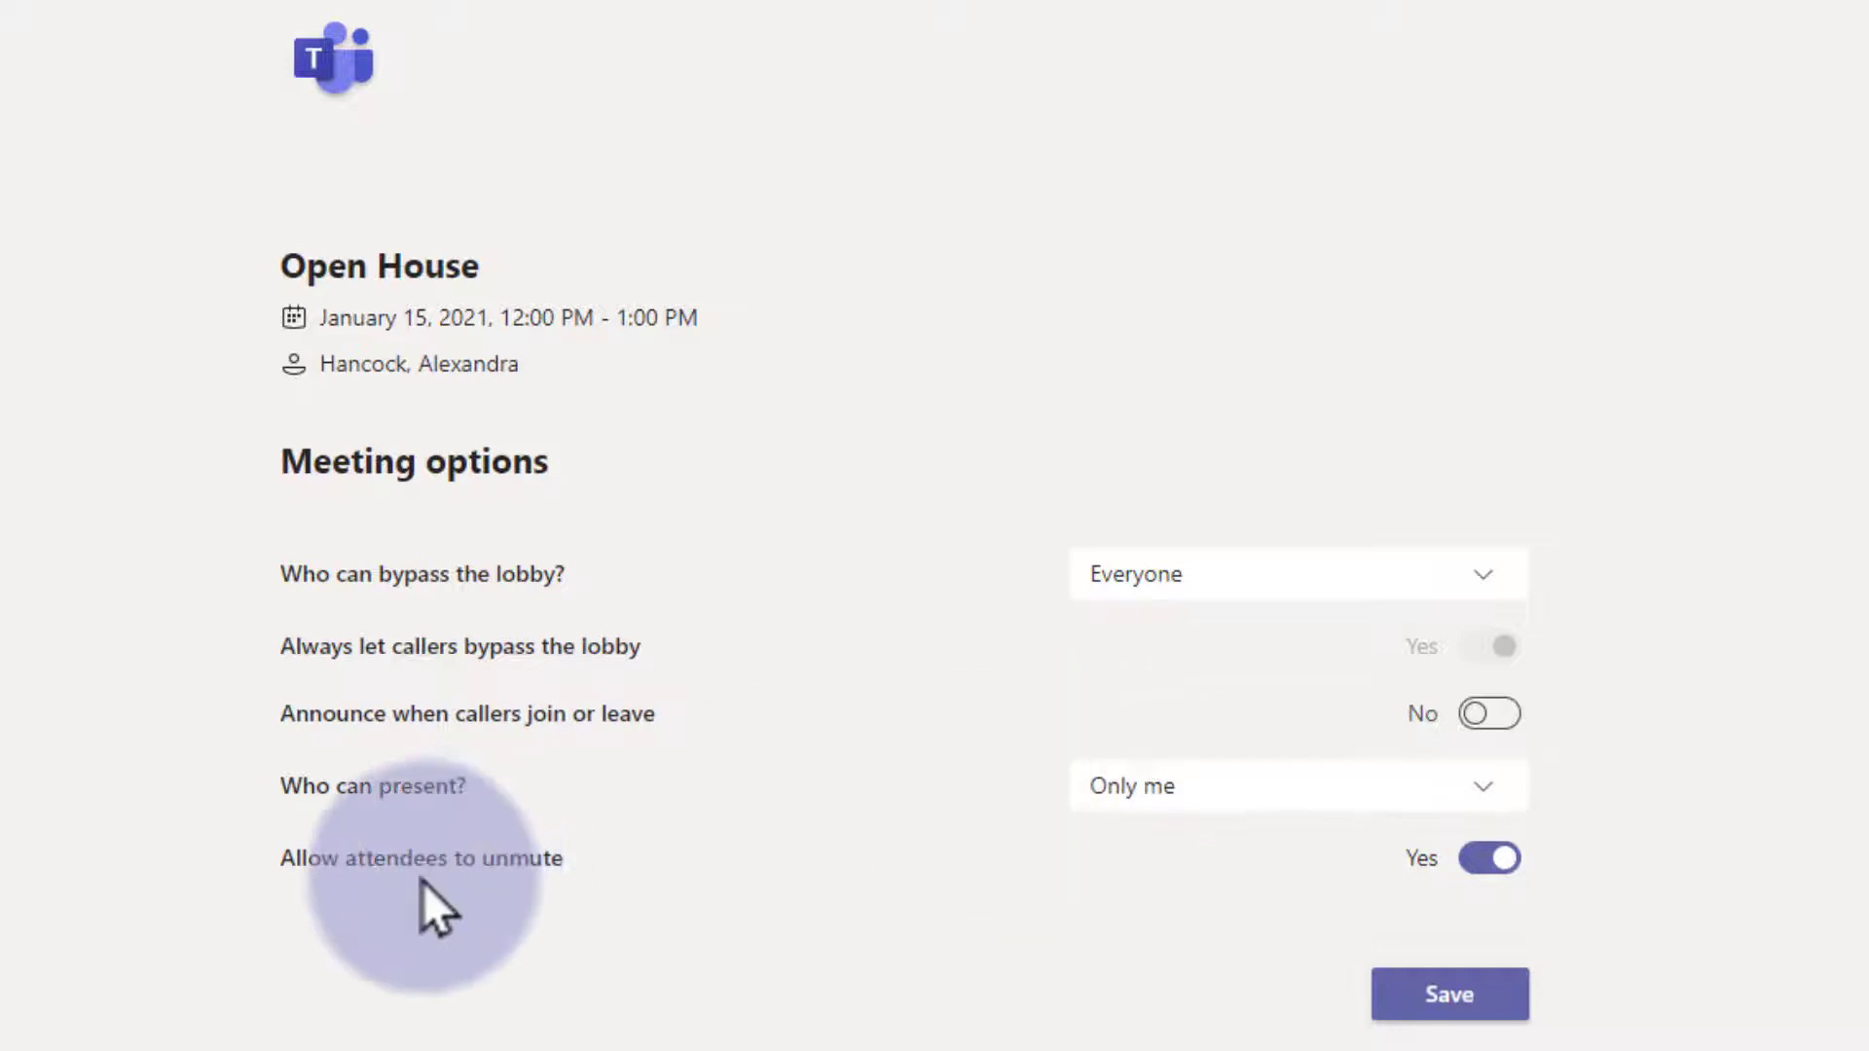
Step: Try switching off the option that allows attendees to unmute, and switch it back on
click(1493, 858)
click(1493, 857)
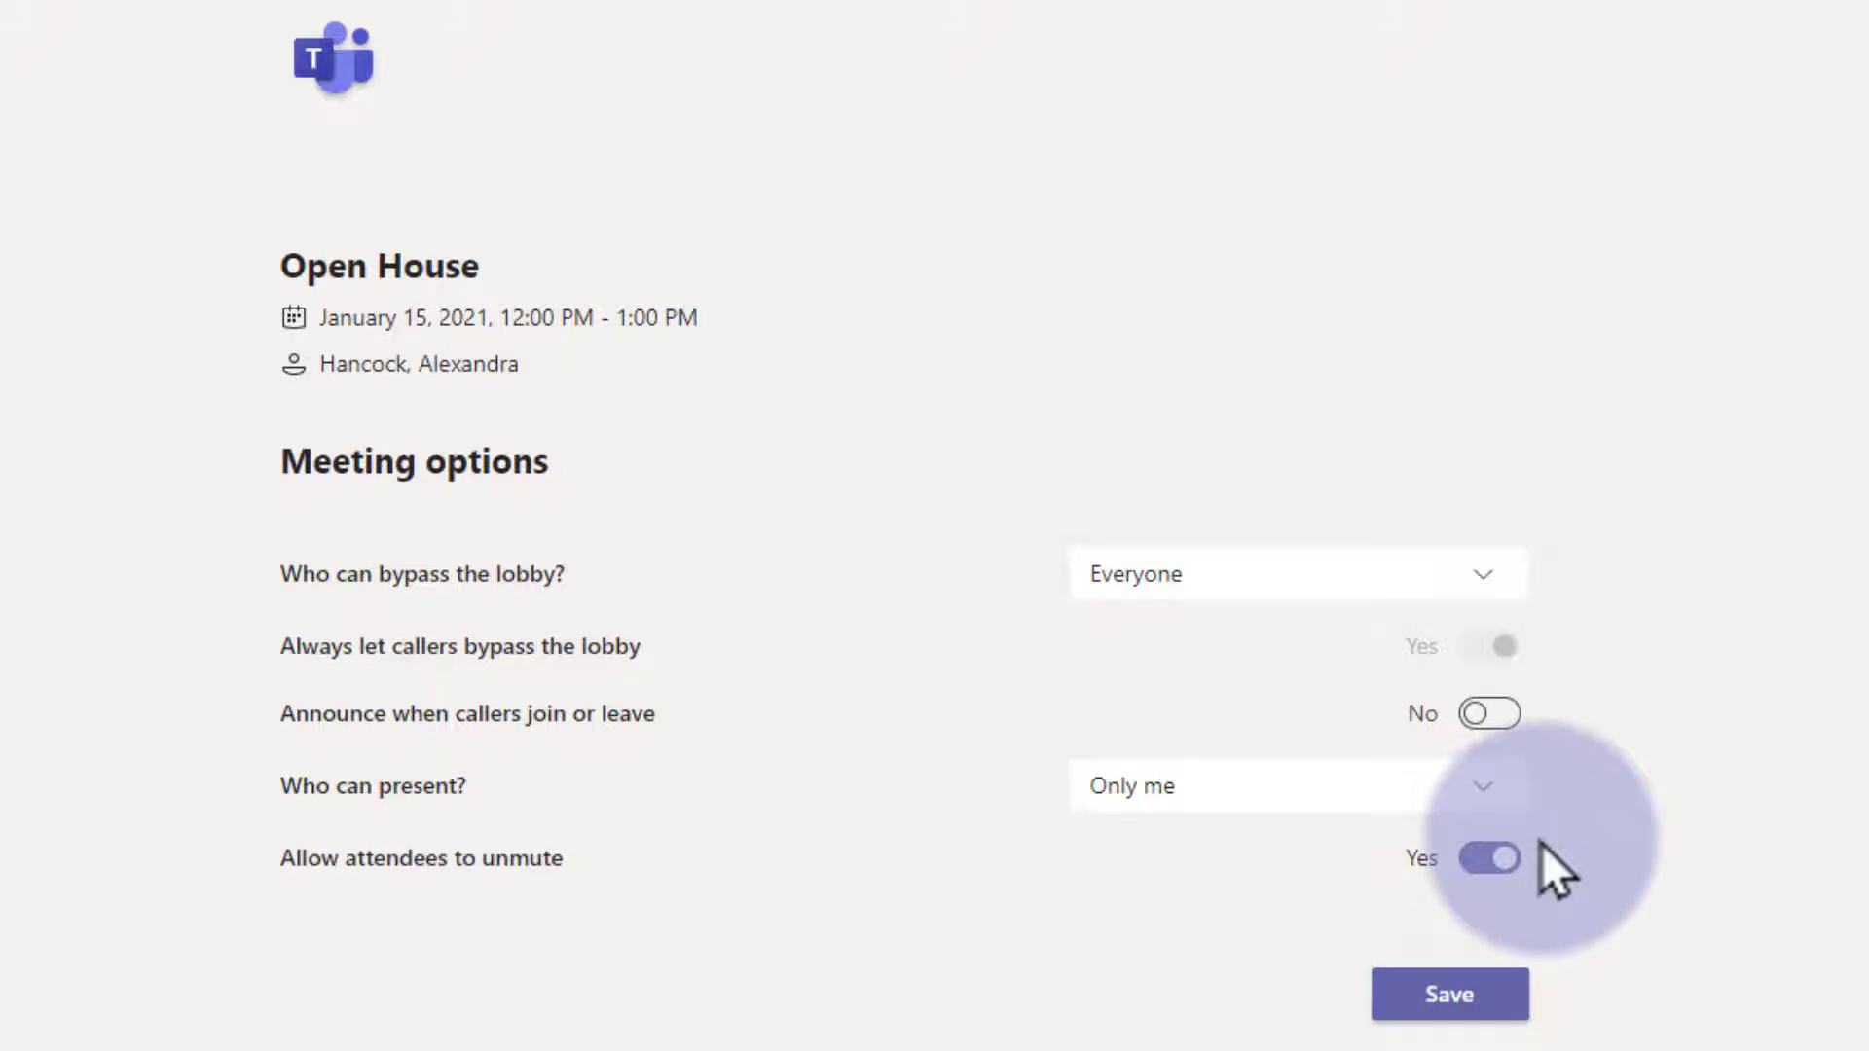
click(1482, 871)
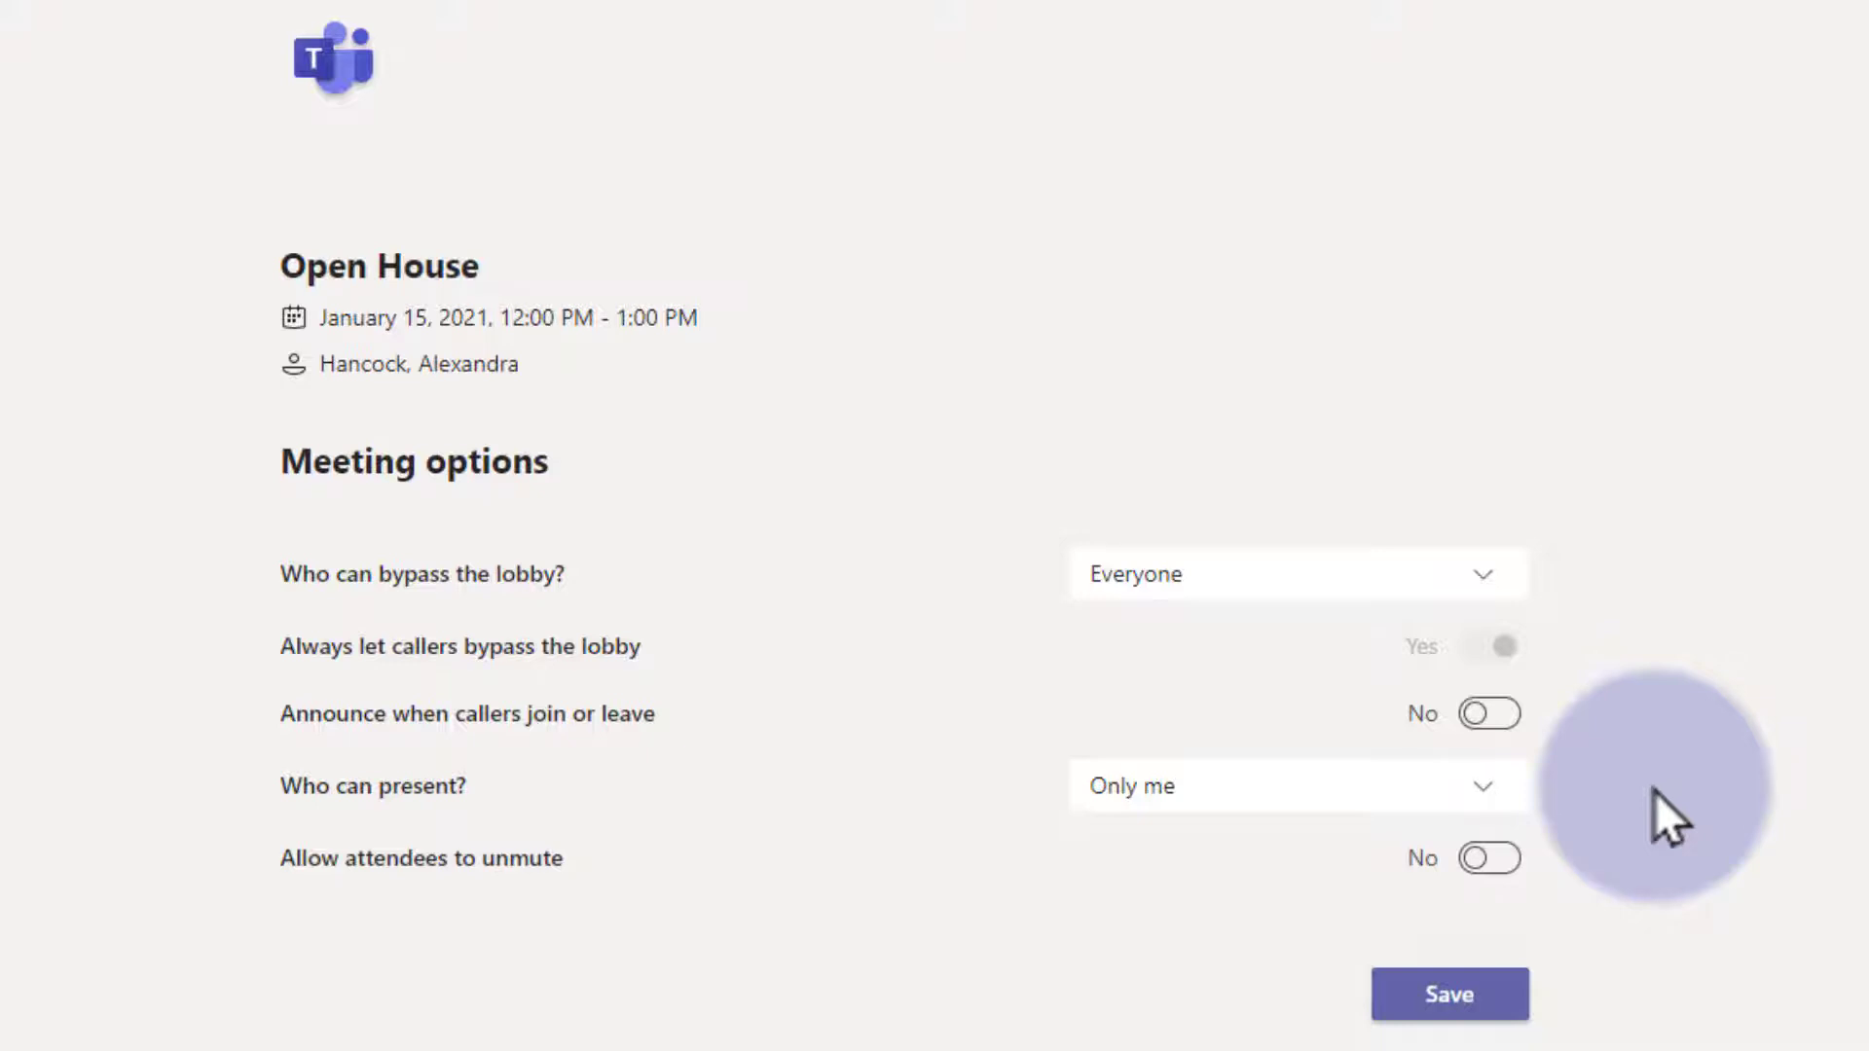
click(1486, 863)
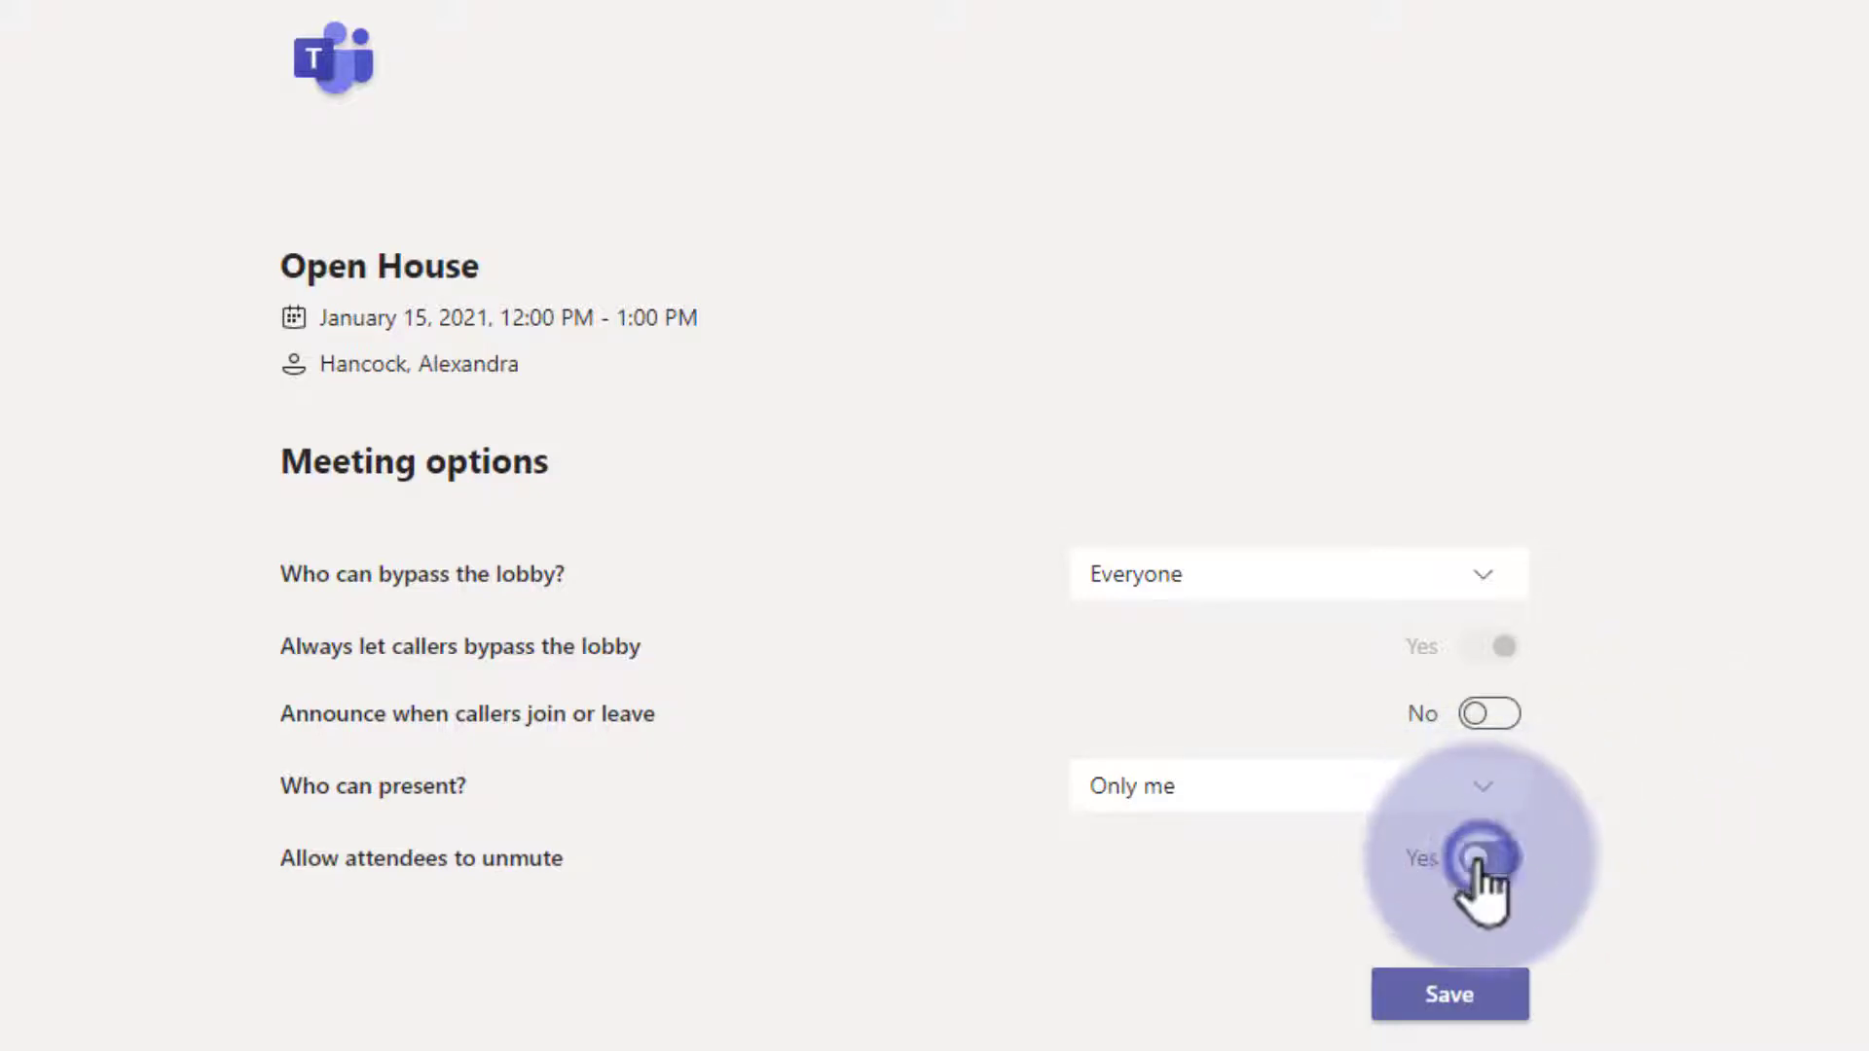
Step: Save the meeting options, close their page and copy the created meeting's link in the course
click(1451, 991)
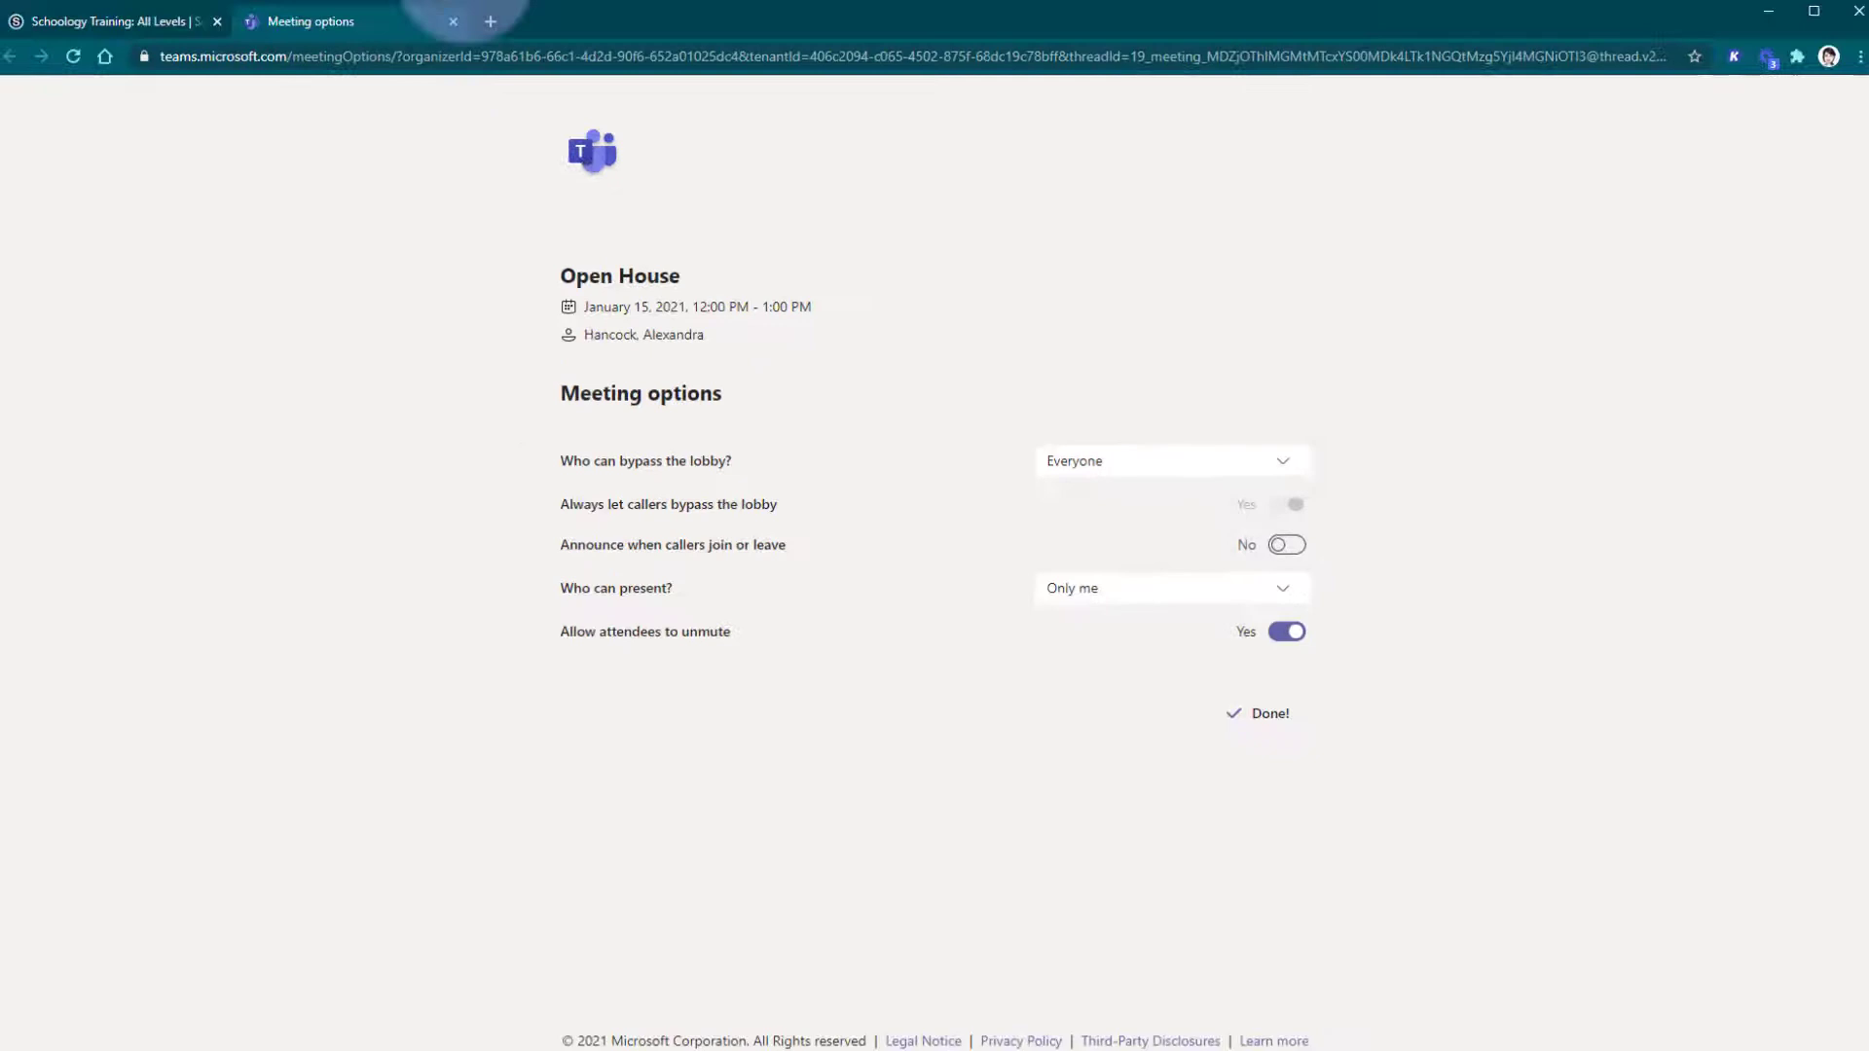
click(453, 21)
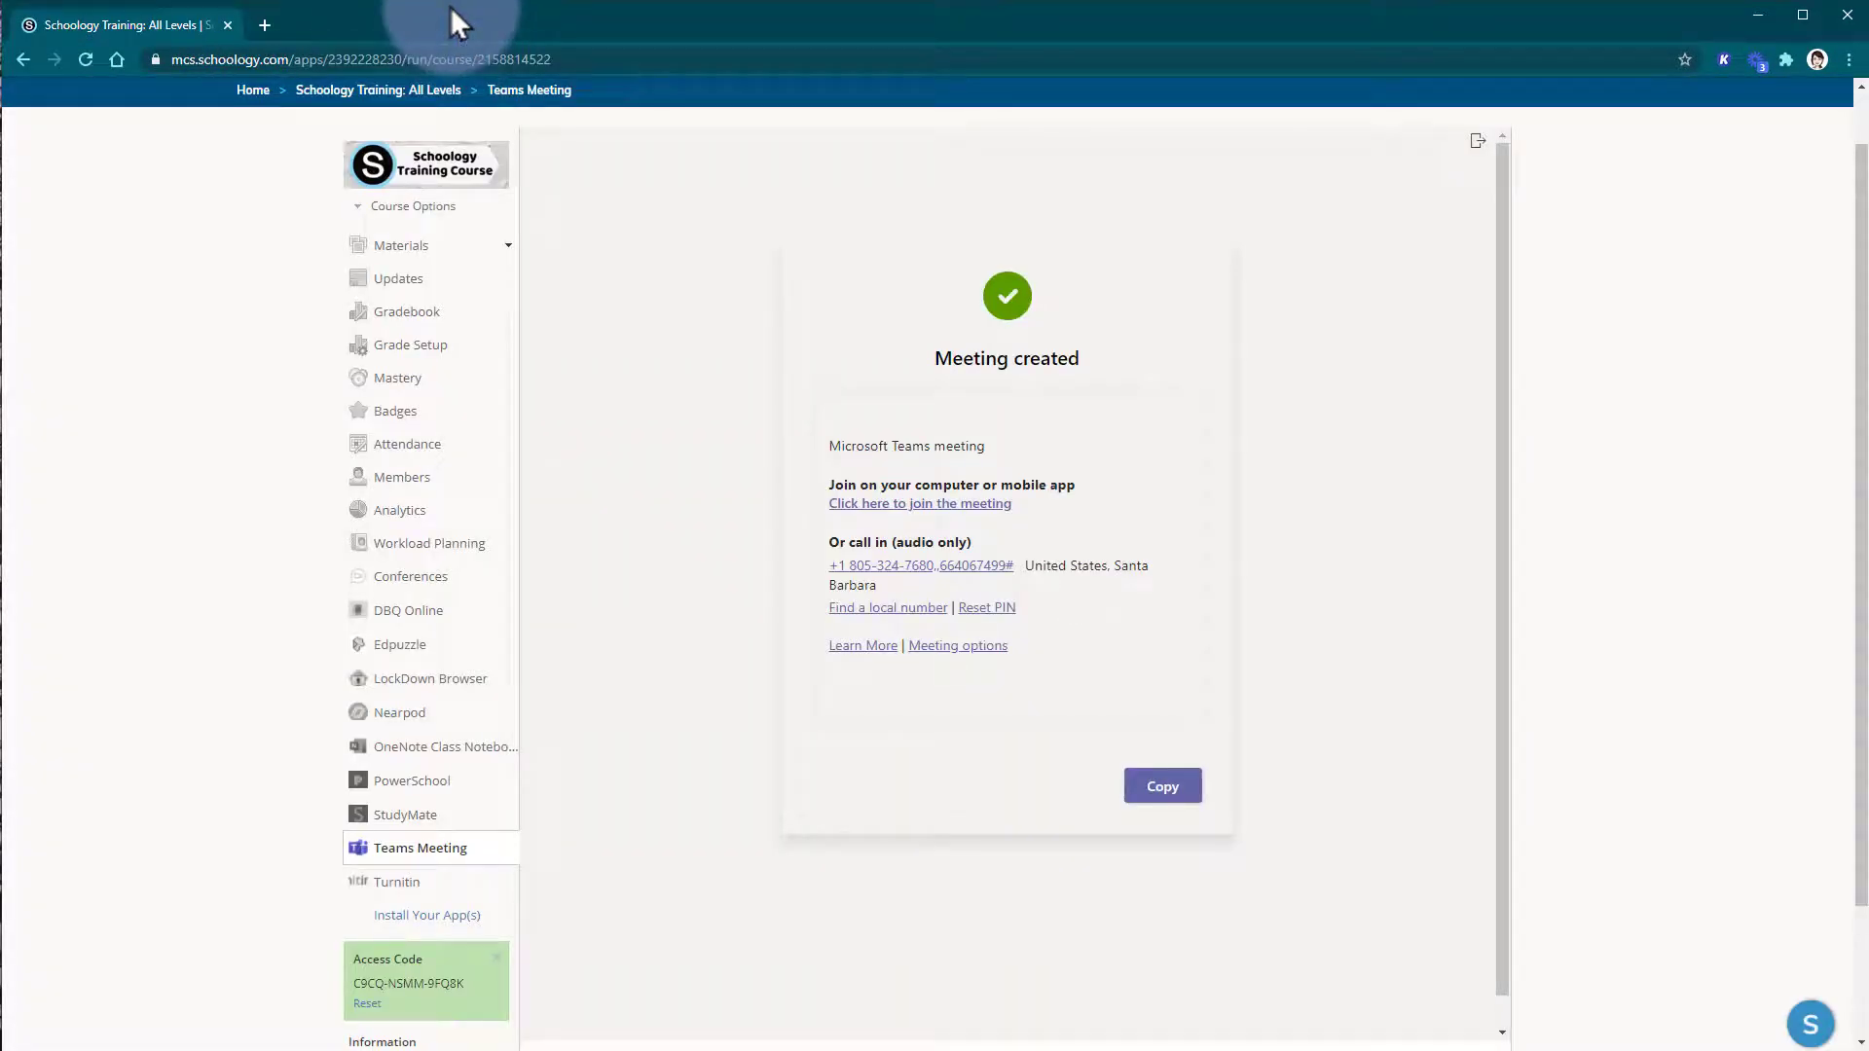
click(1139, 783)
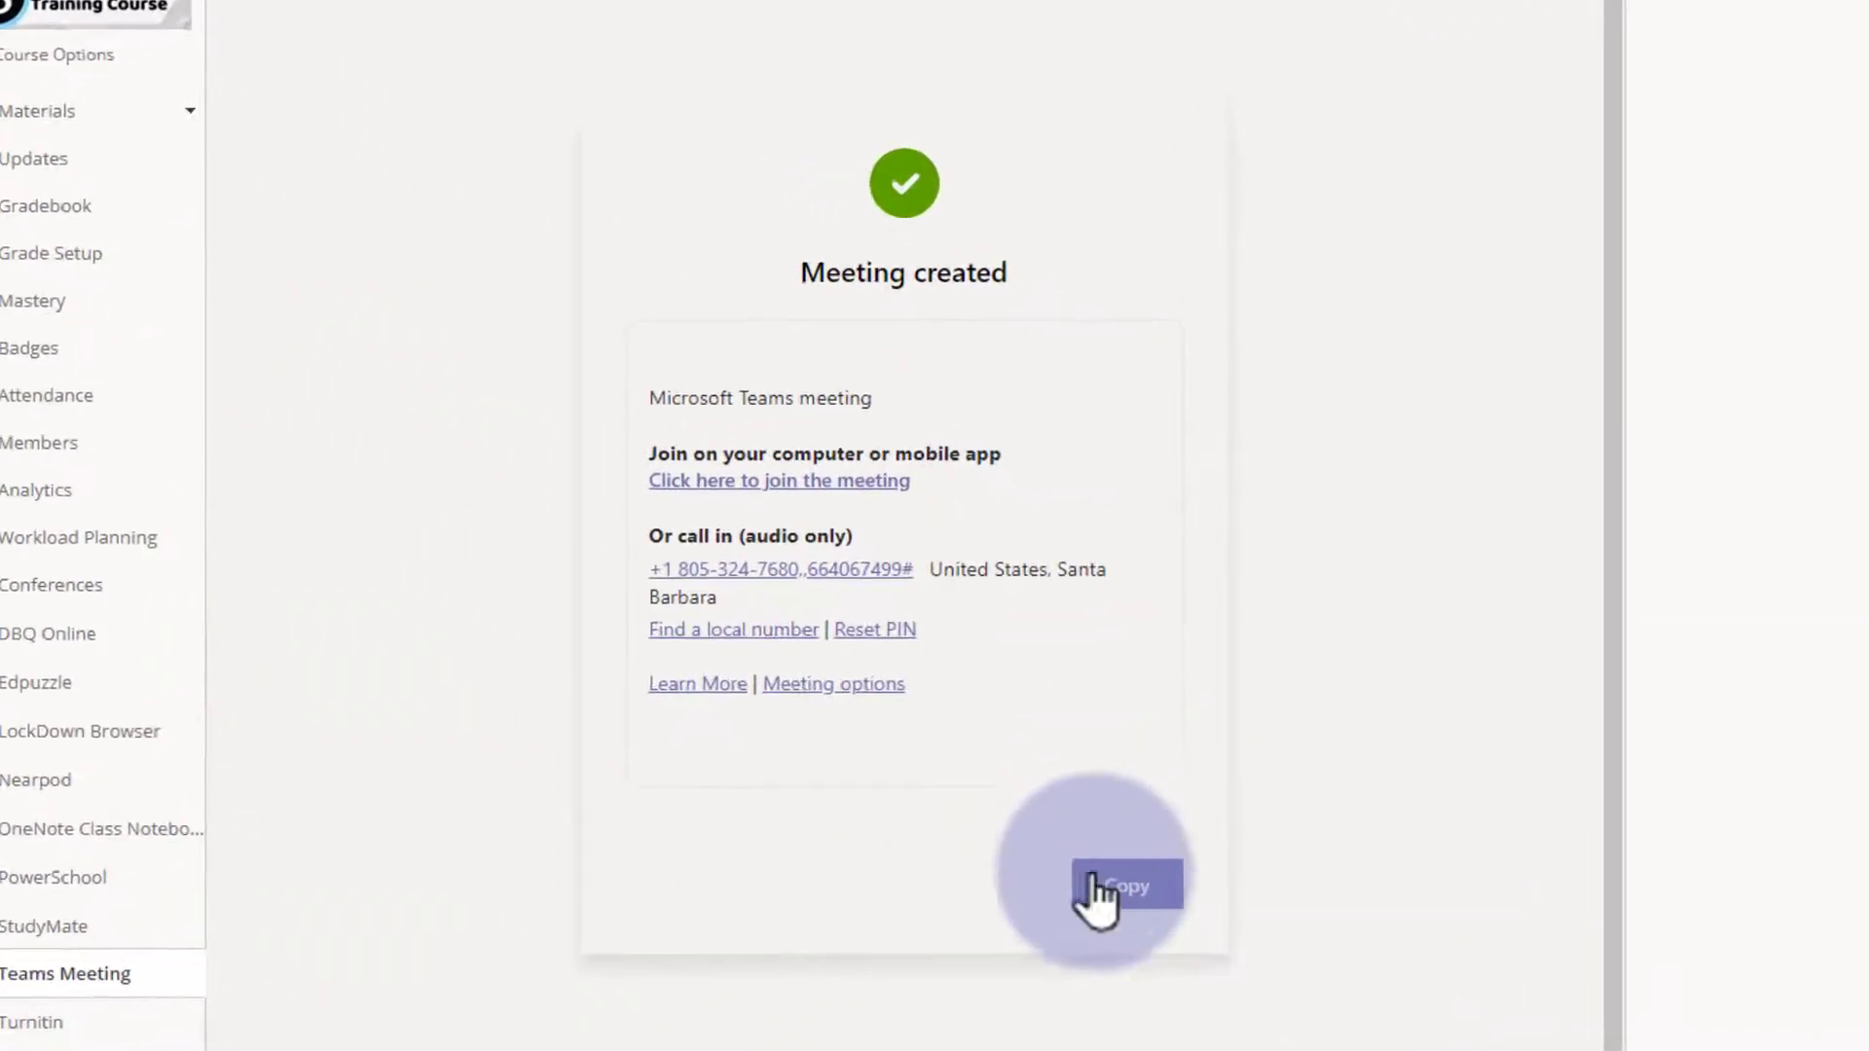
click(1127, 893)
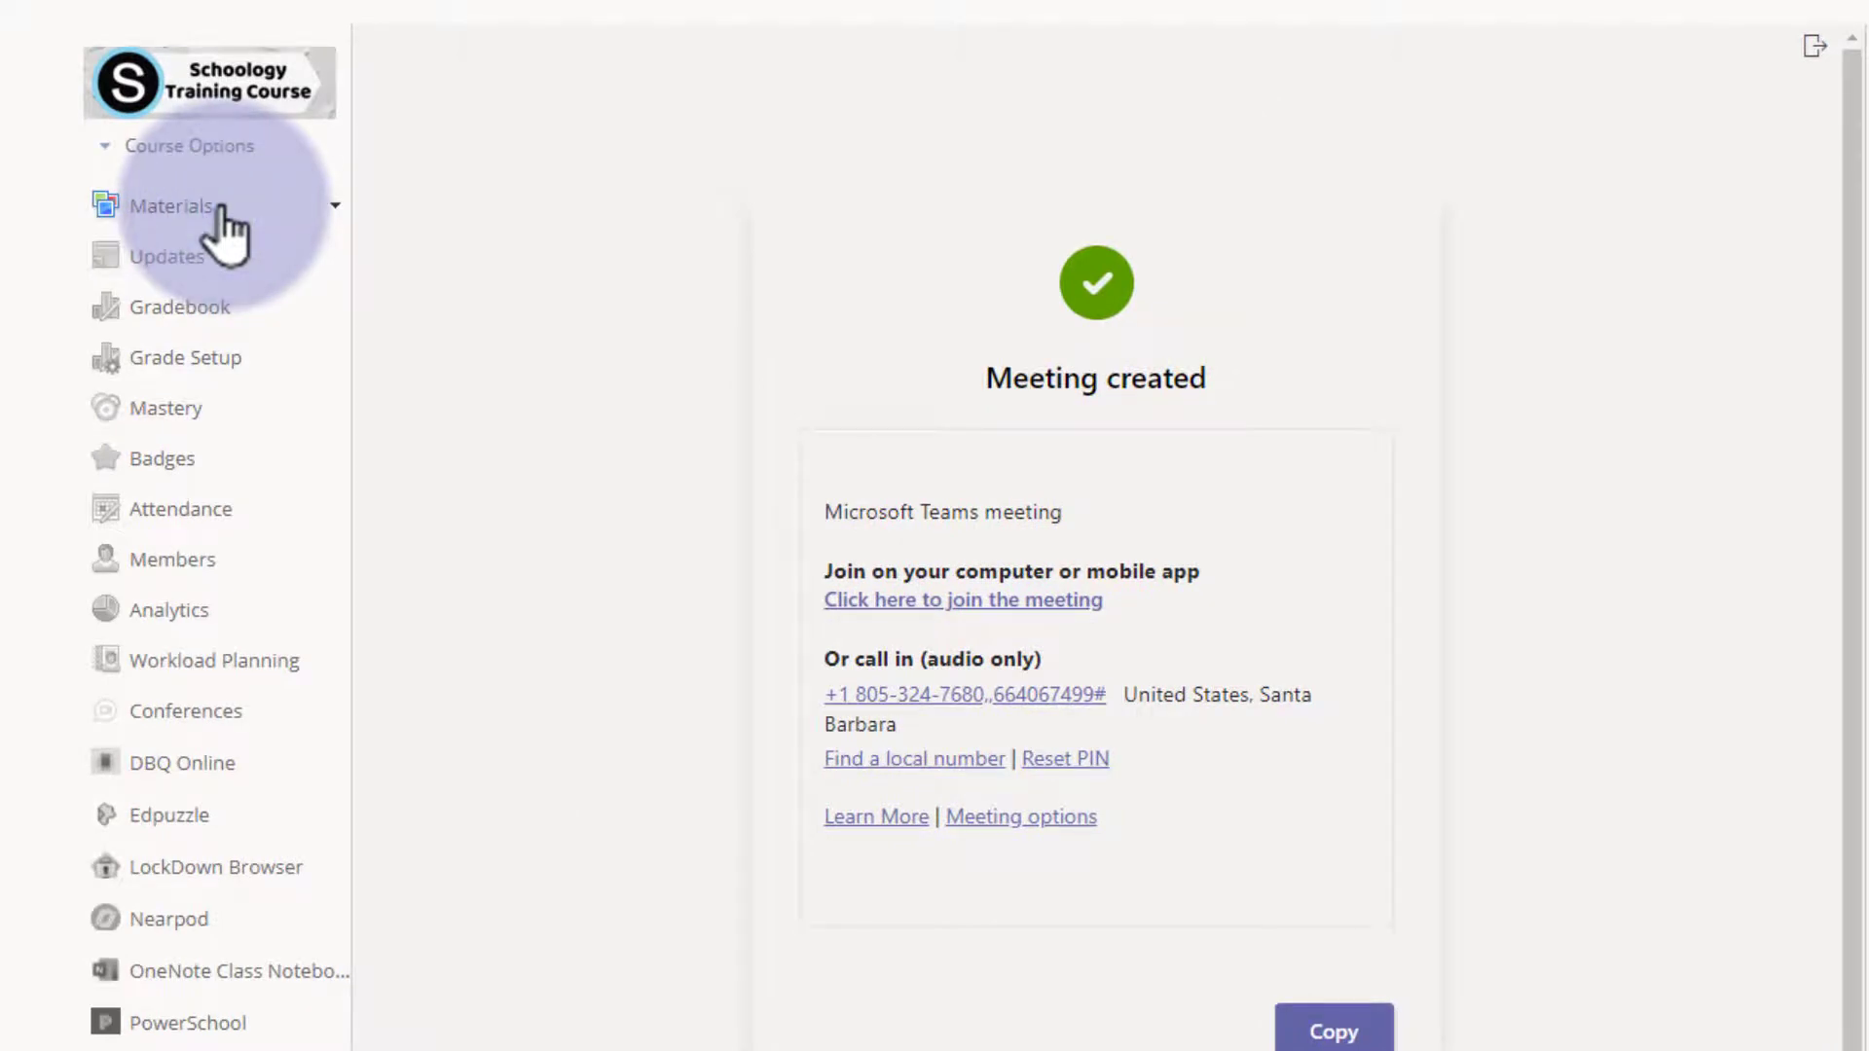
Step: Start a new link in the course materials with the copied Teams meeting URL and the title Open House Link
click(220, 212)
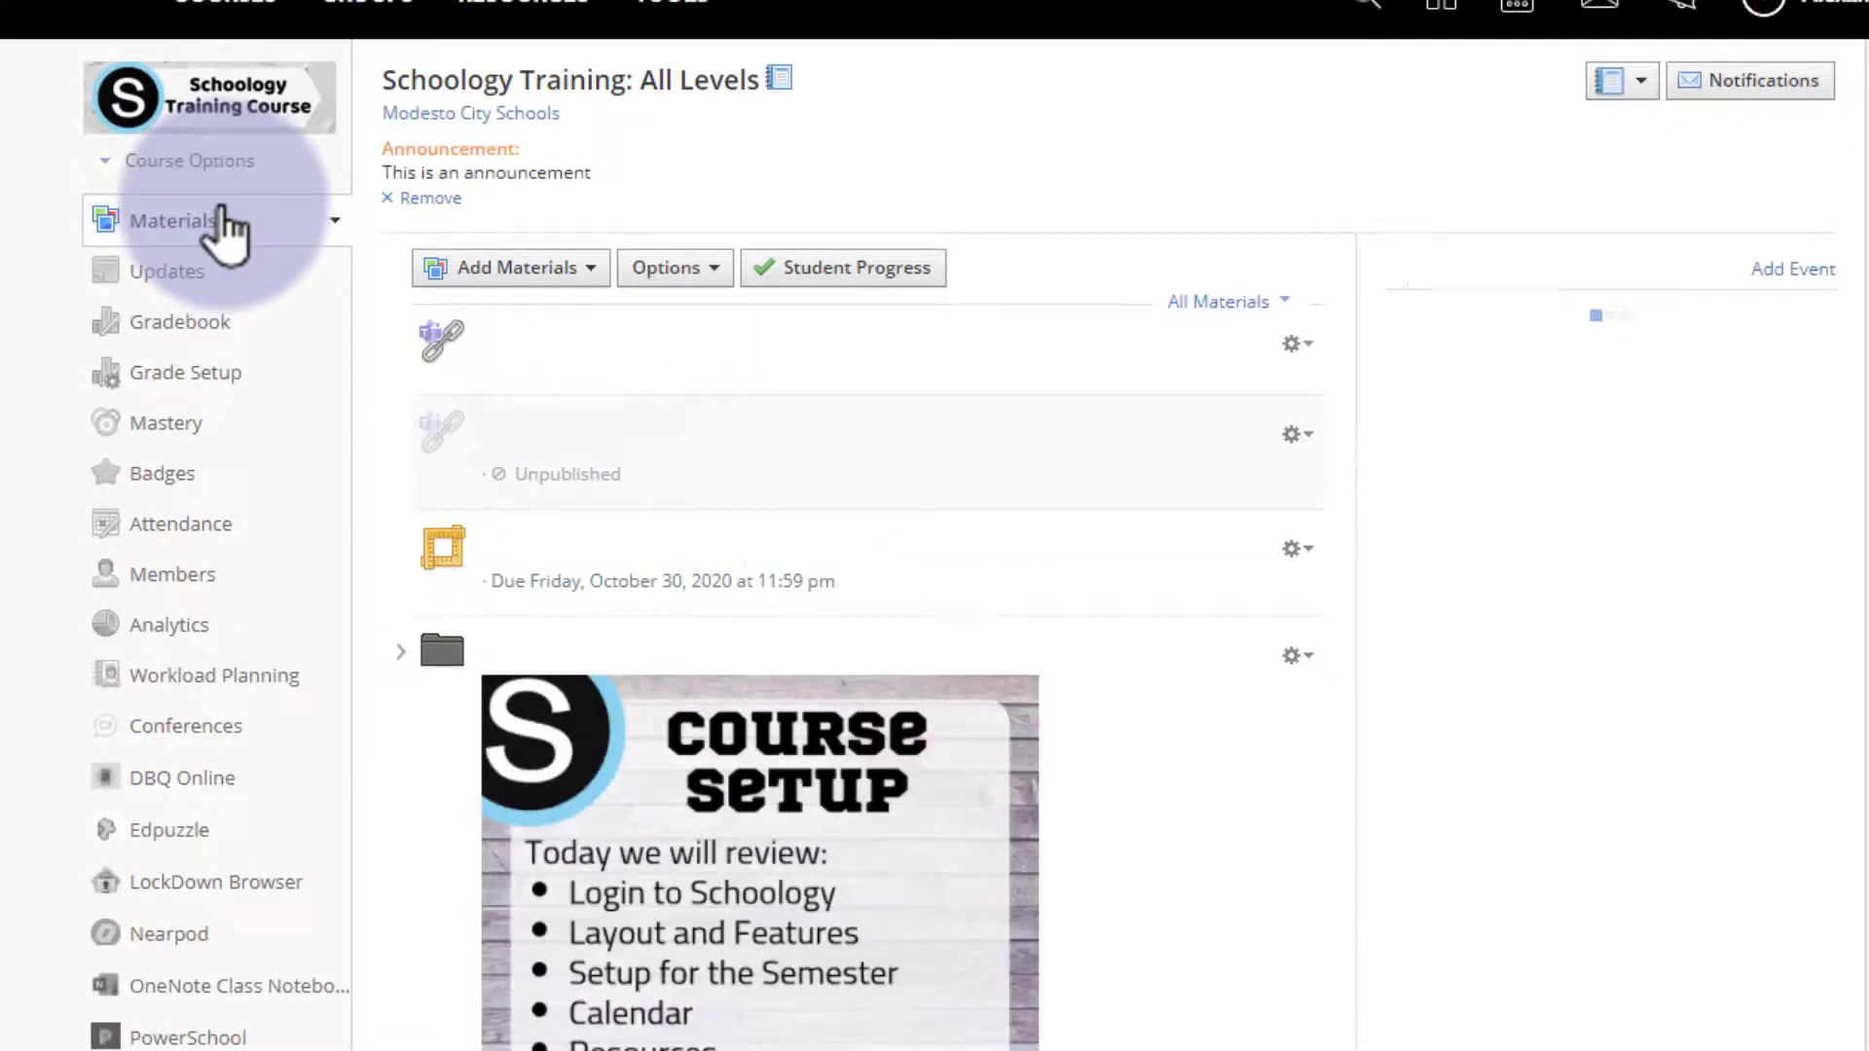
click(508, 268)
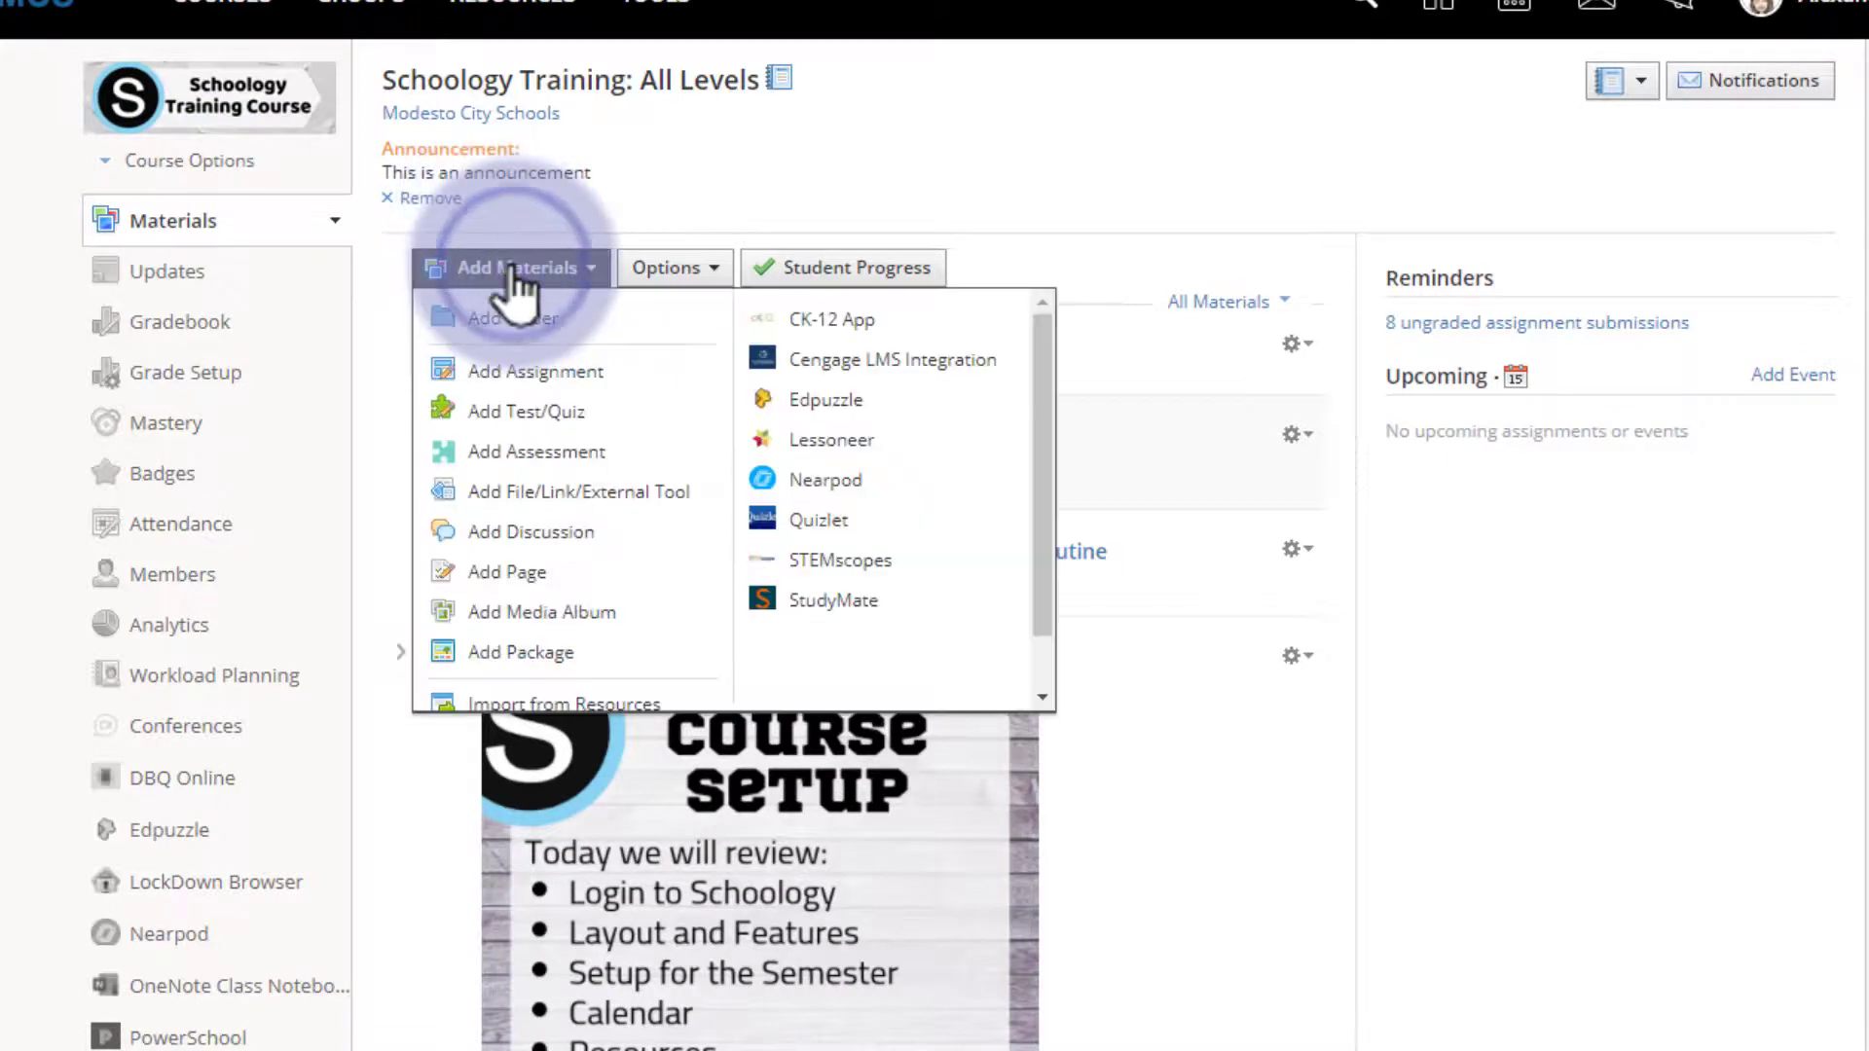
click(634, 505)
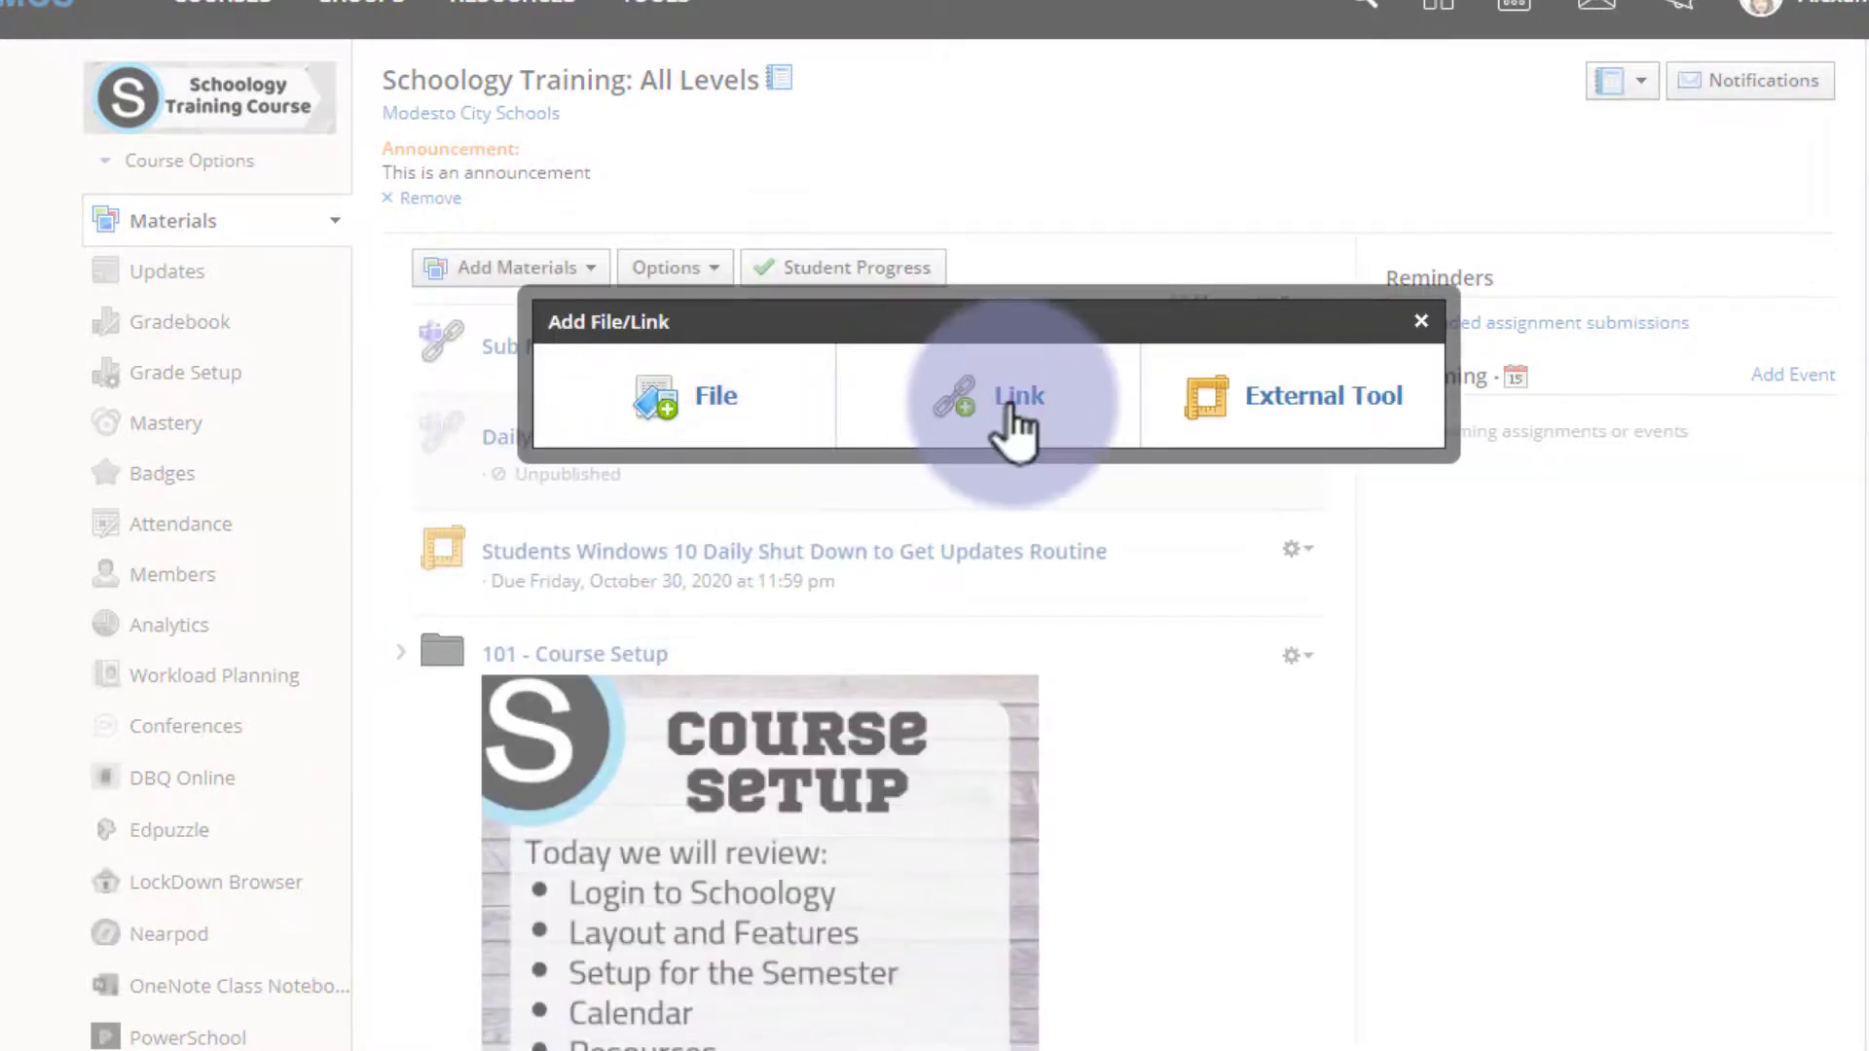
click(1018, 416)
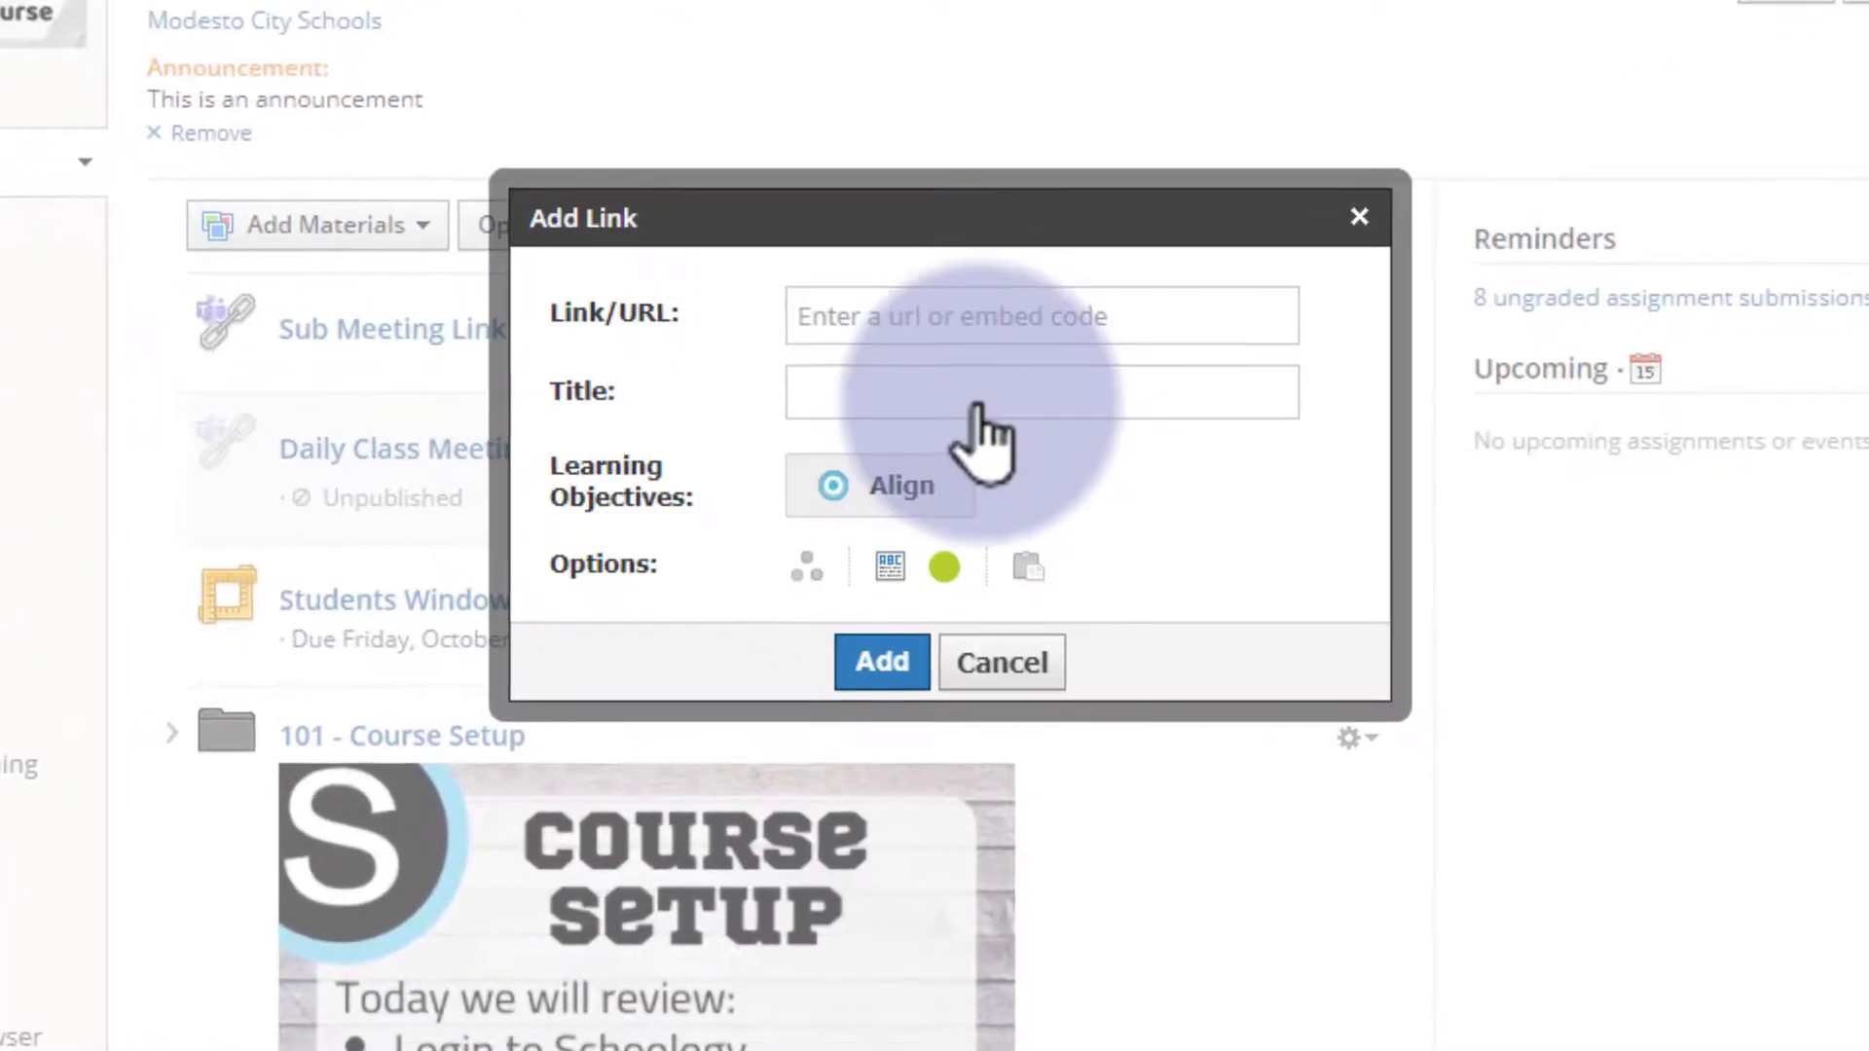
click(927, 331)
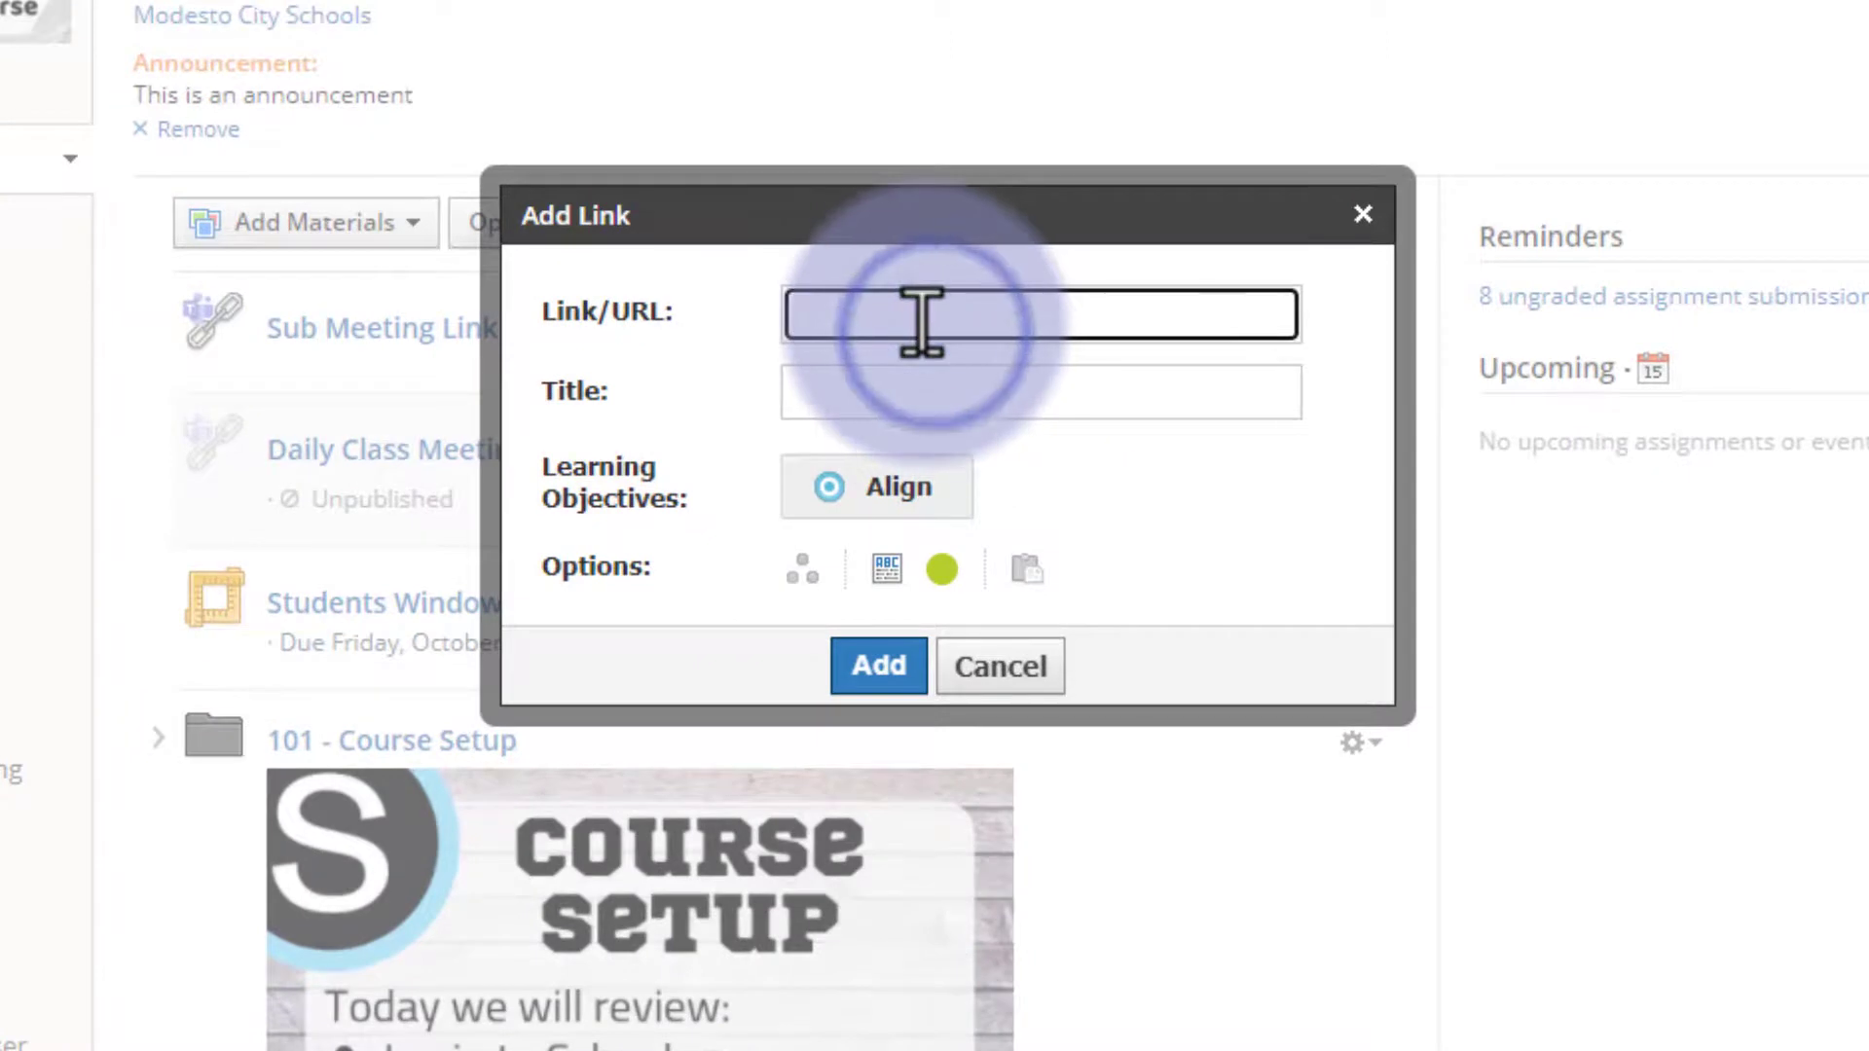
right_click(925, 327)
click(1037, 640)
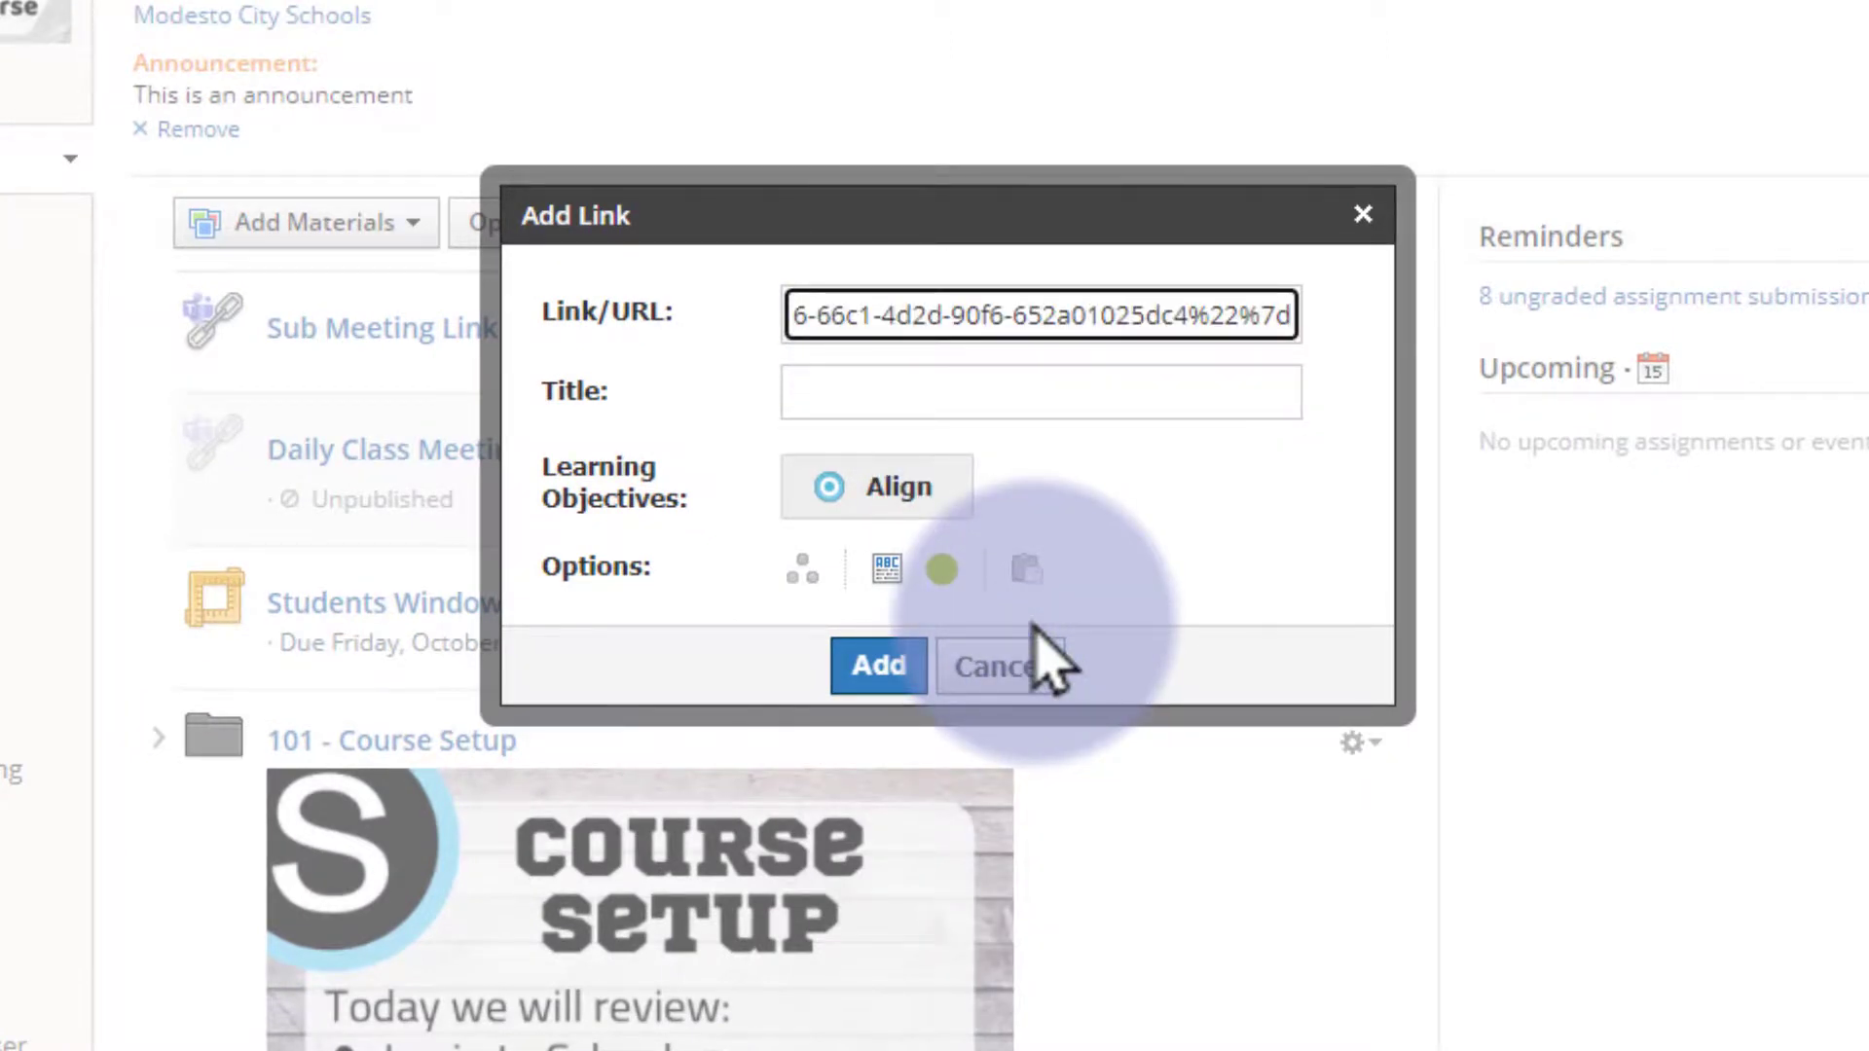
click(945, 409)
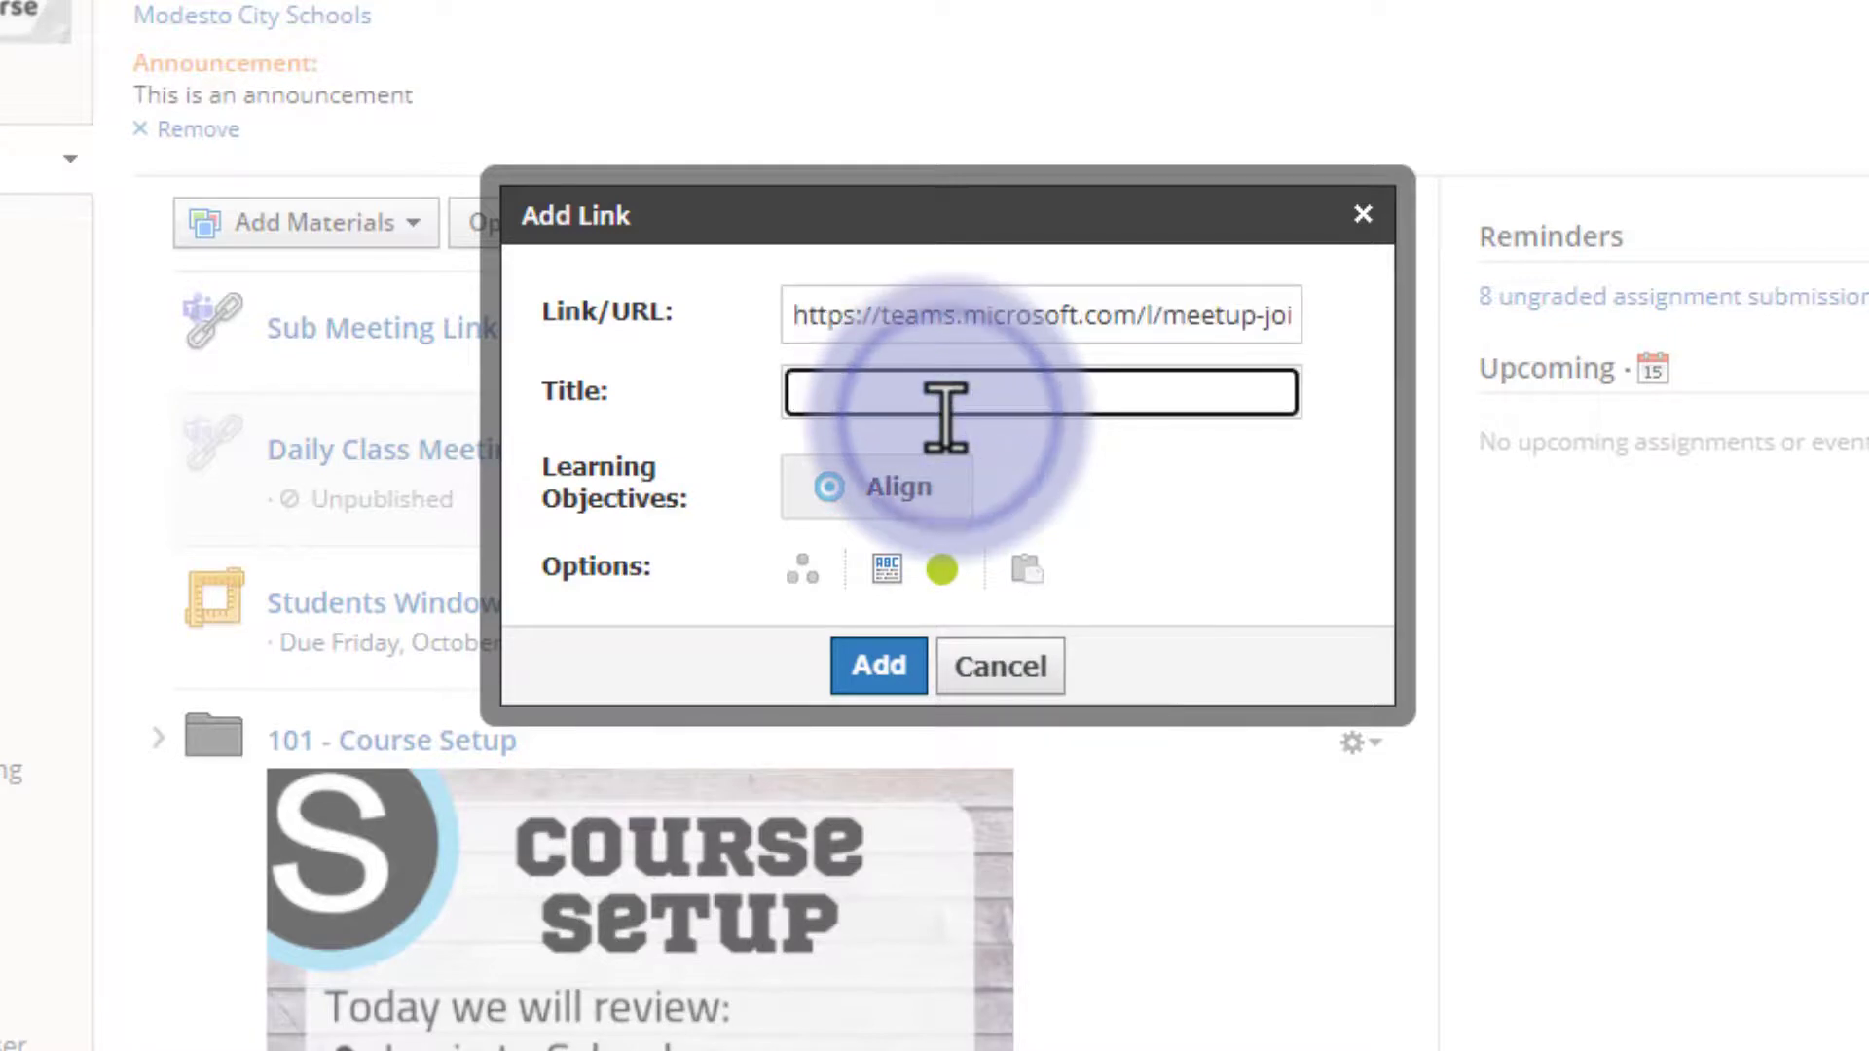
text(ope)
text(use Link)
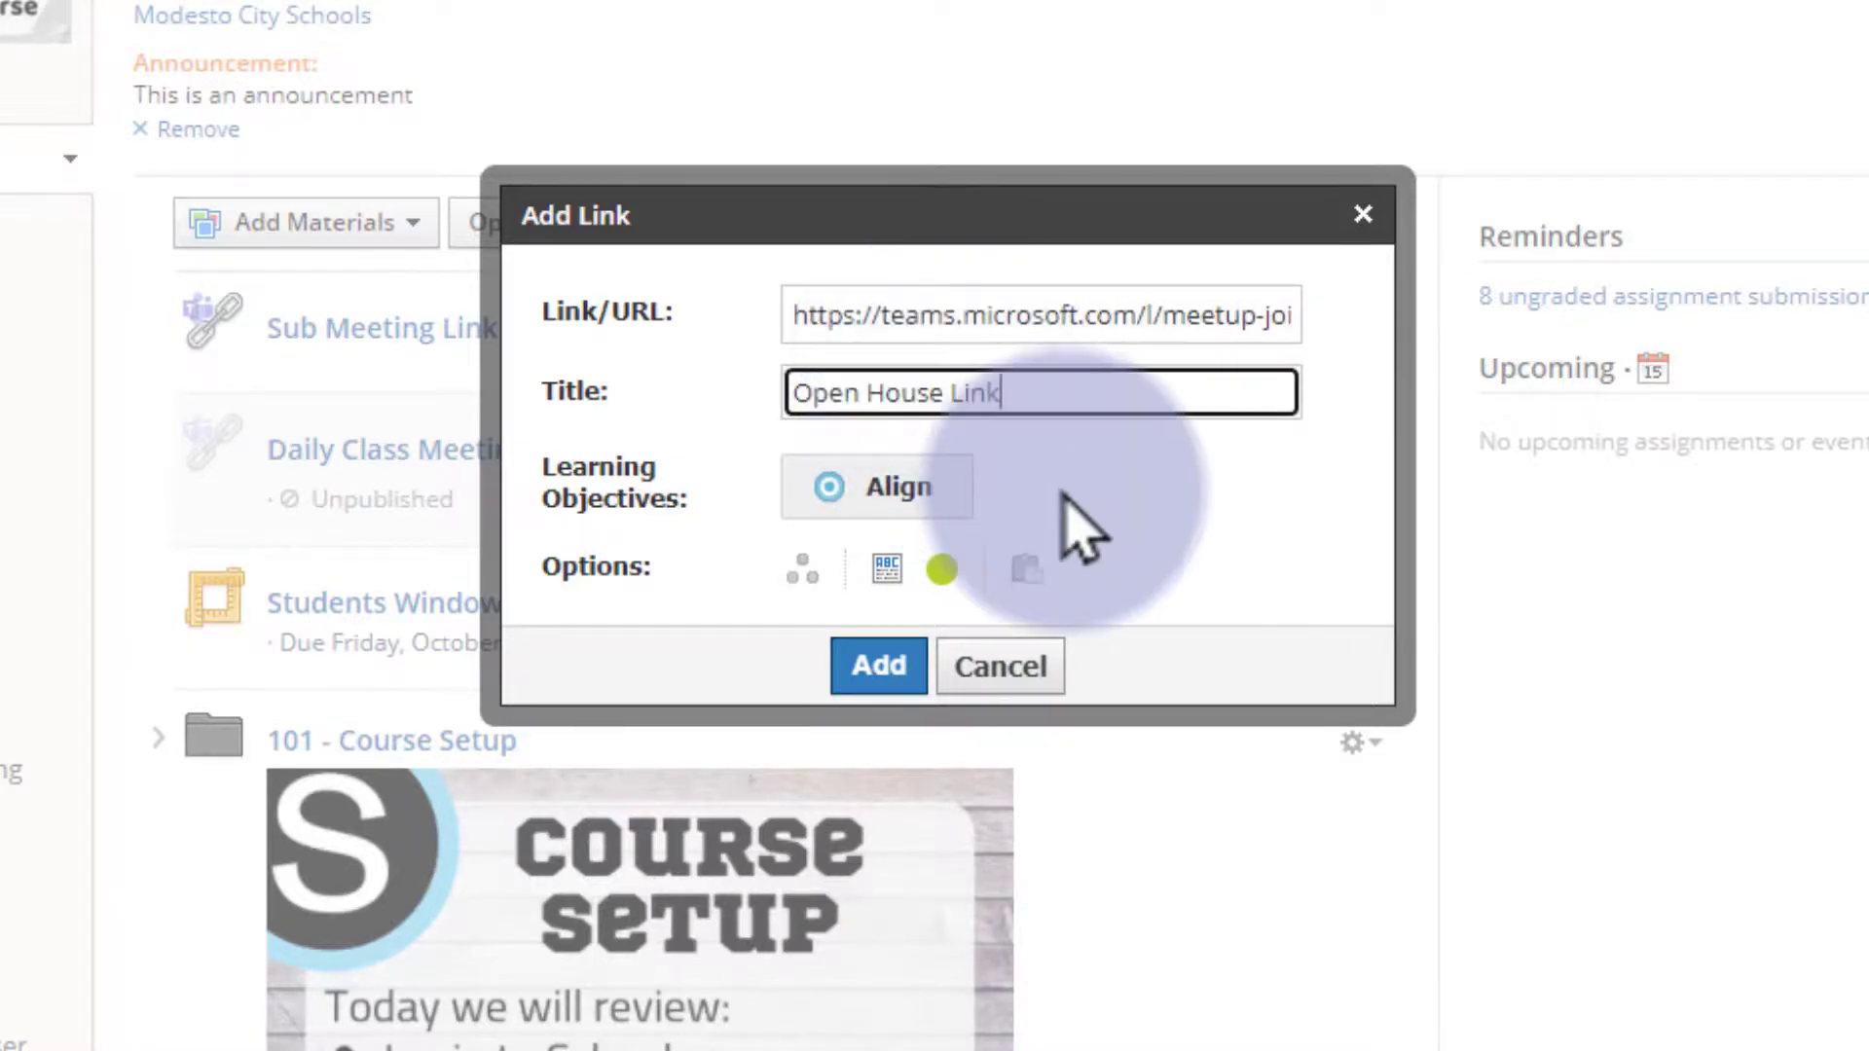
Step: Set the link to display in a new window and to be unpublished, and add it to the course materials
click(893, 568)
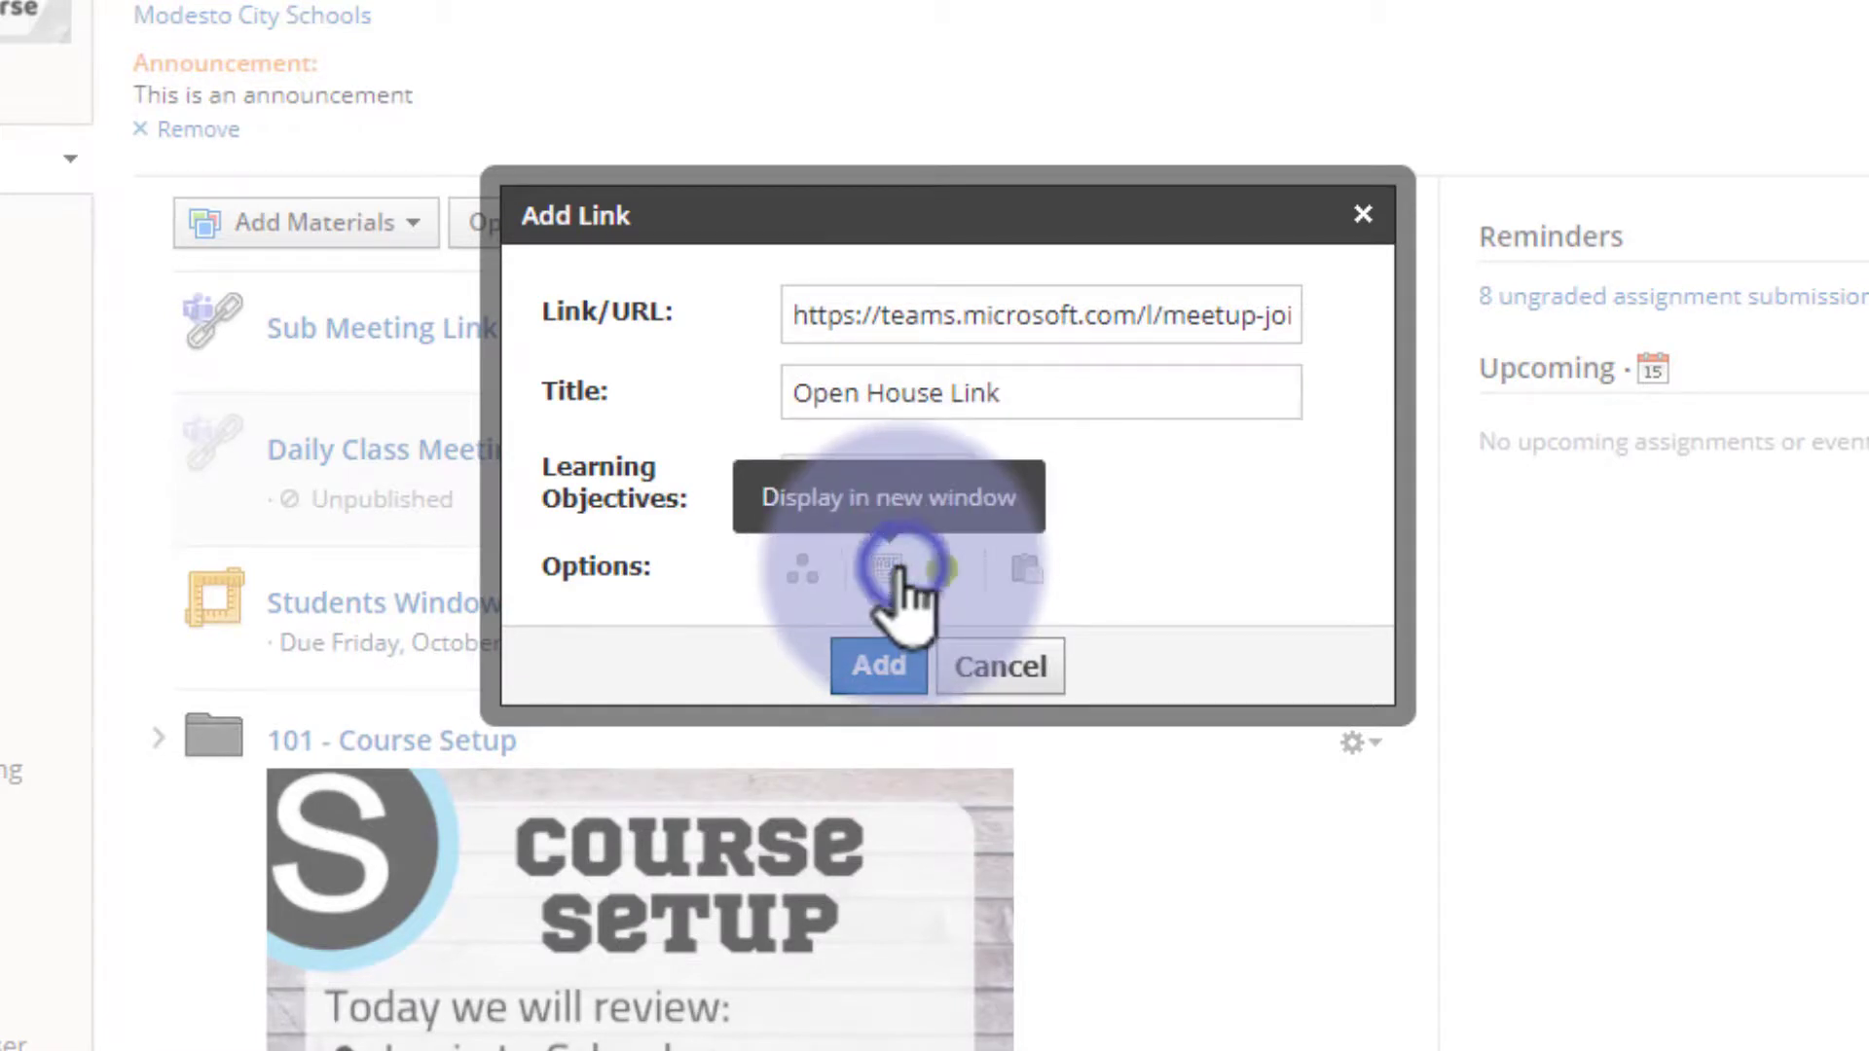
click(946, 569)
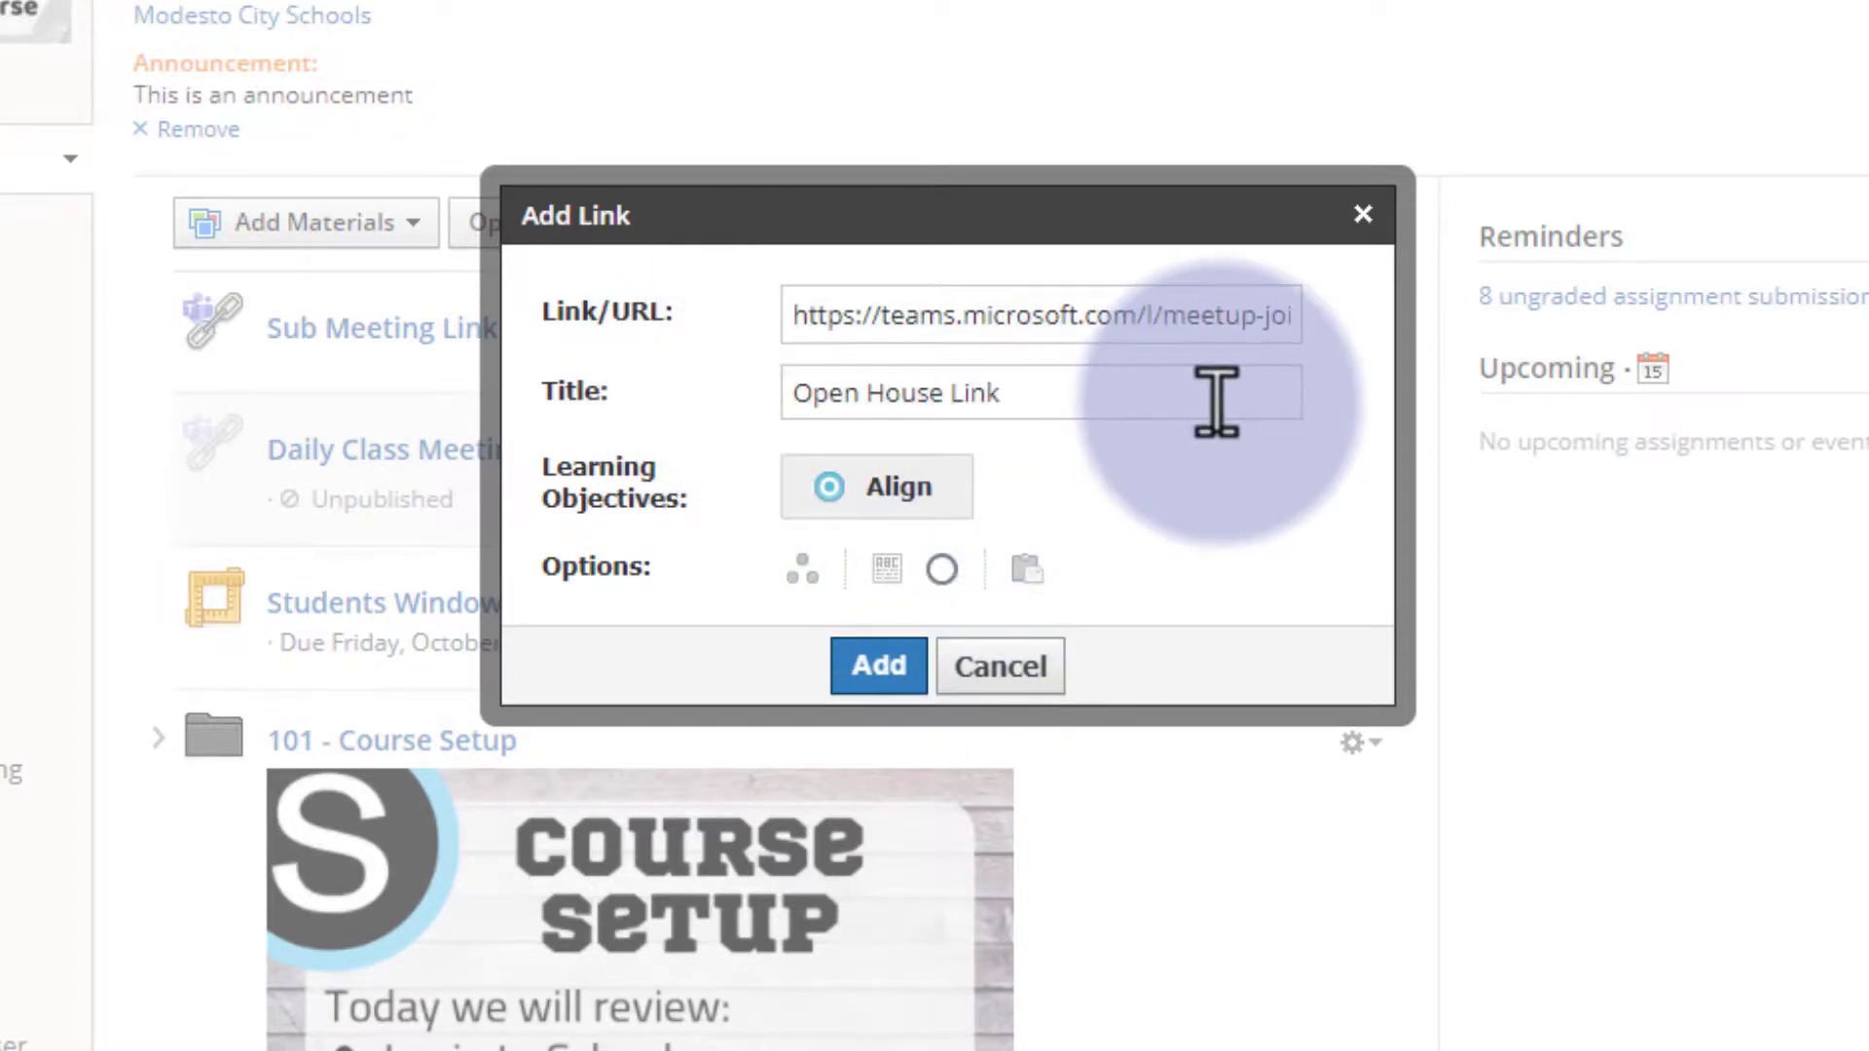
click(881, 668)
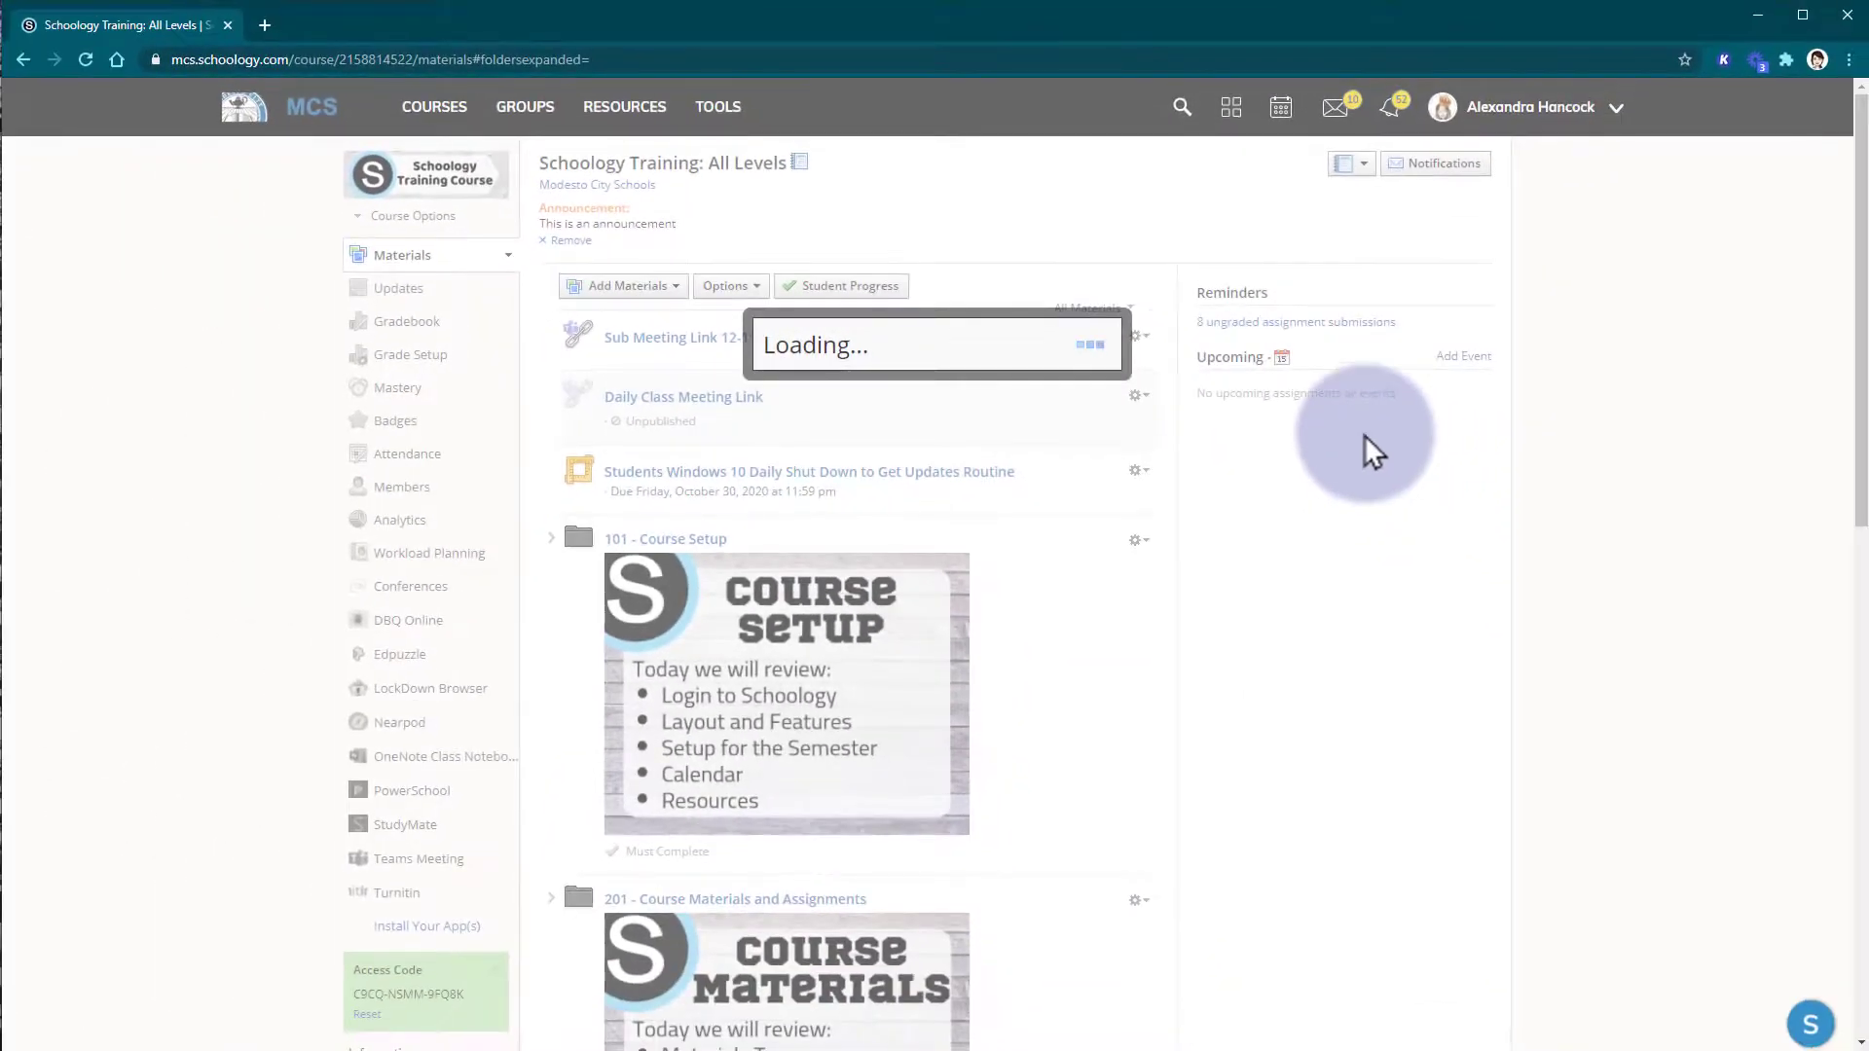
scroll(1369, 428, down, 13)
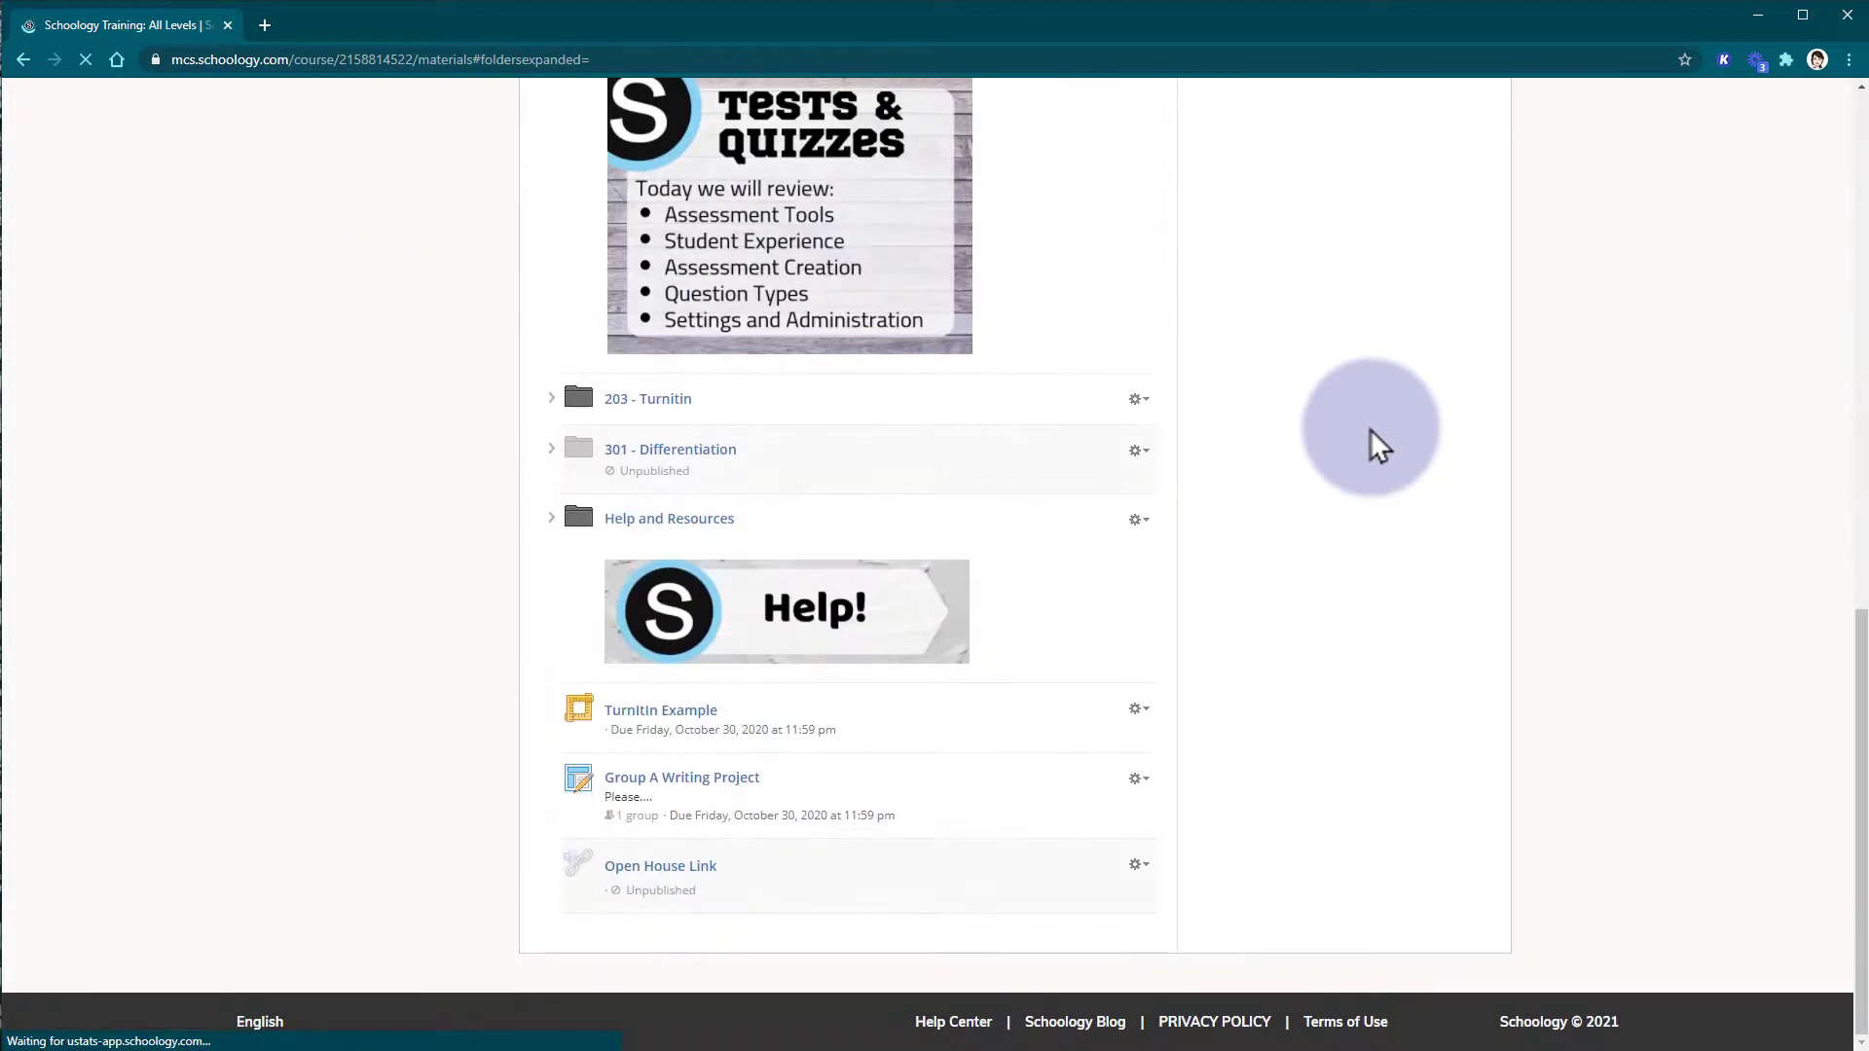